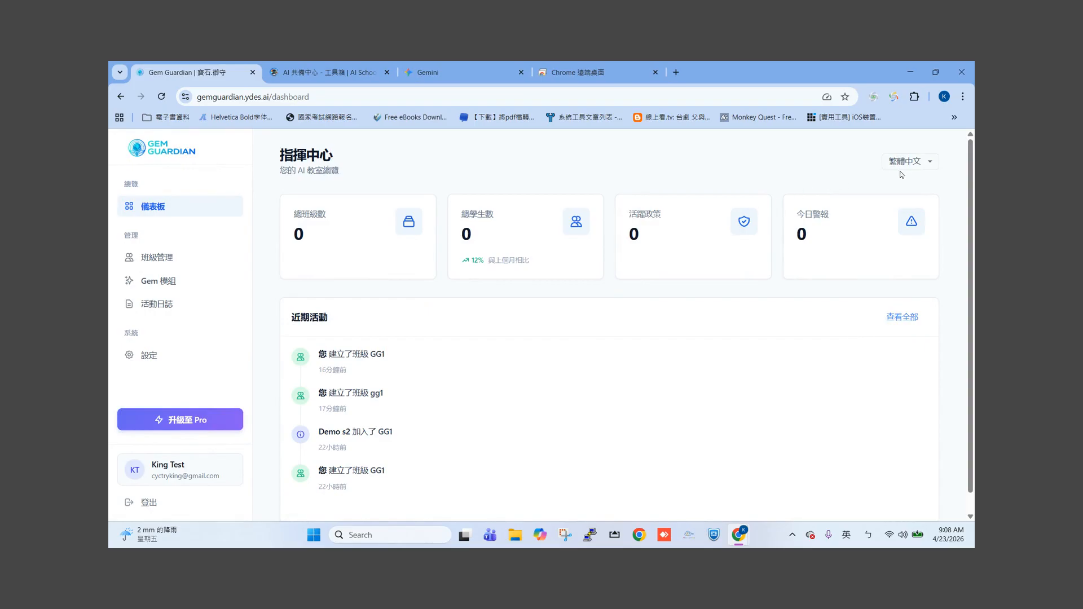
Step: Create a new class named History1 in class management
click(856, 168)
click(167, 261)
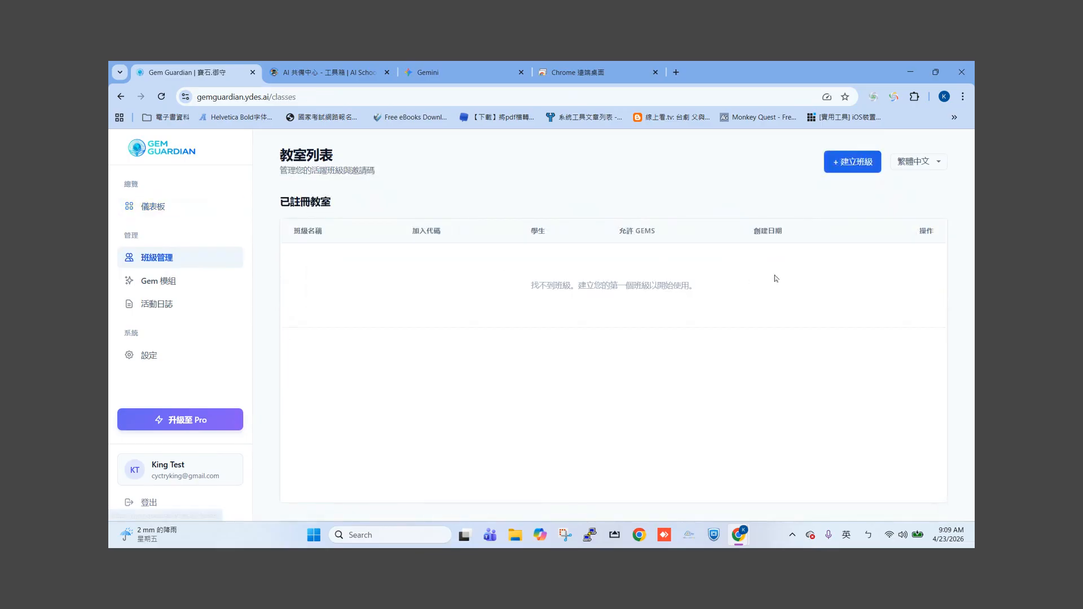
click(849, 167)
click(512, 332)
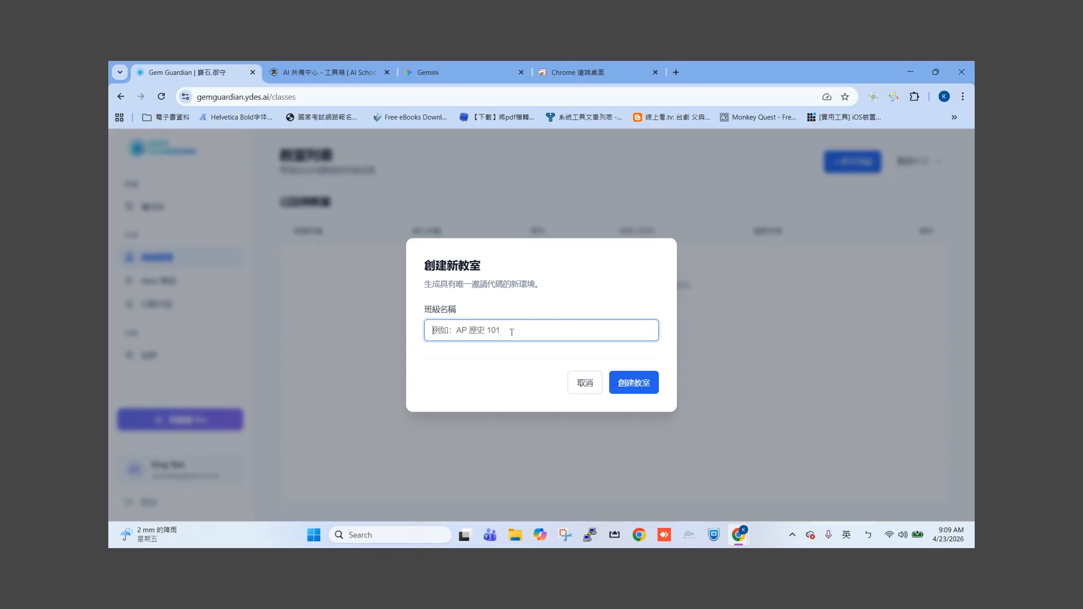
text(History1)
click(638, 381)
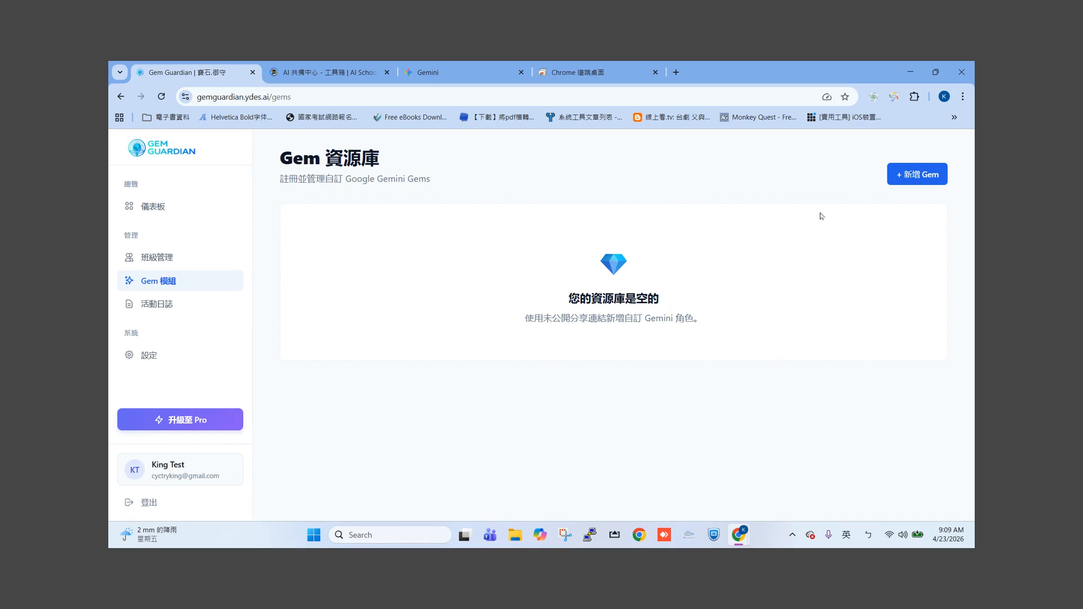
Step: Start a new custom Gem entry and get the share link of 英語會話萌寵 from the primary-level GEMS library on AI 教育學院
click(920, 179)
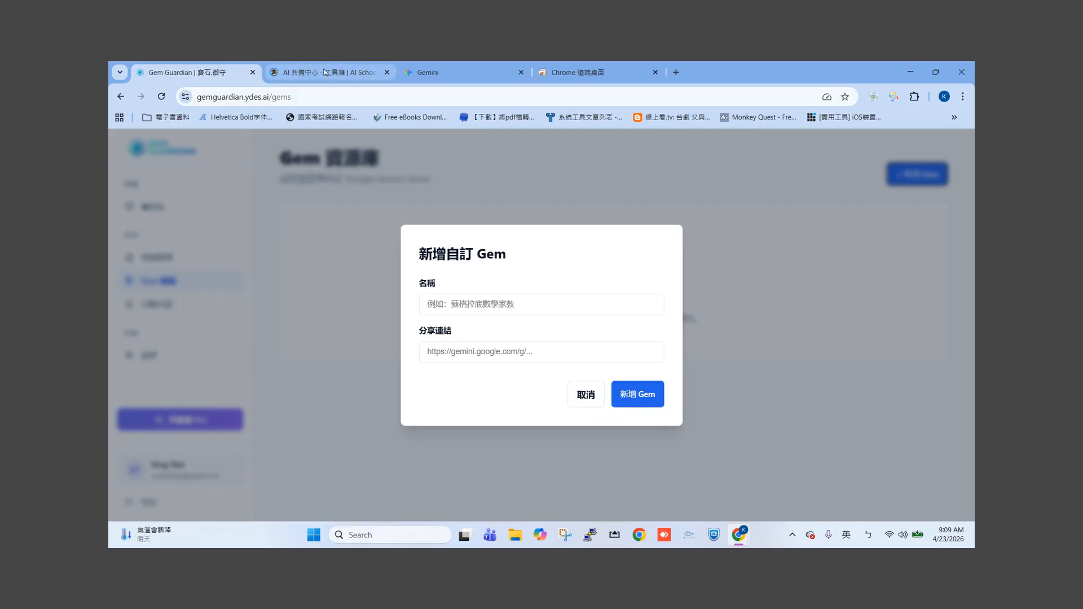
click(325, 72)
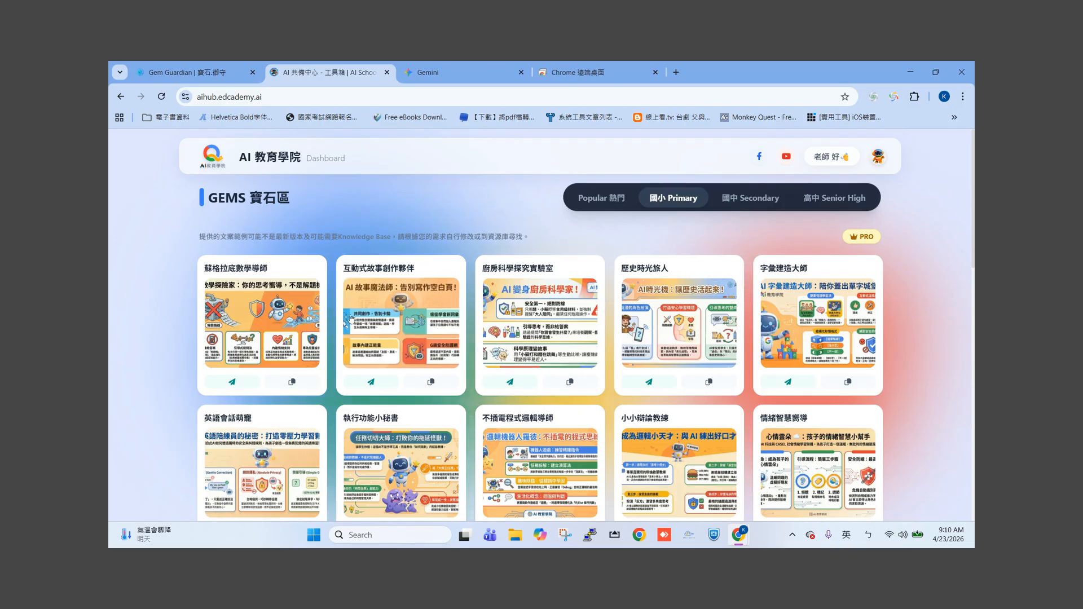
scroll(226, 309, down, 2)
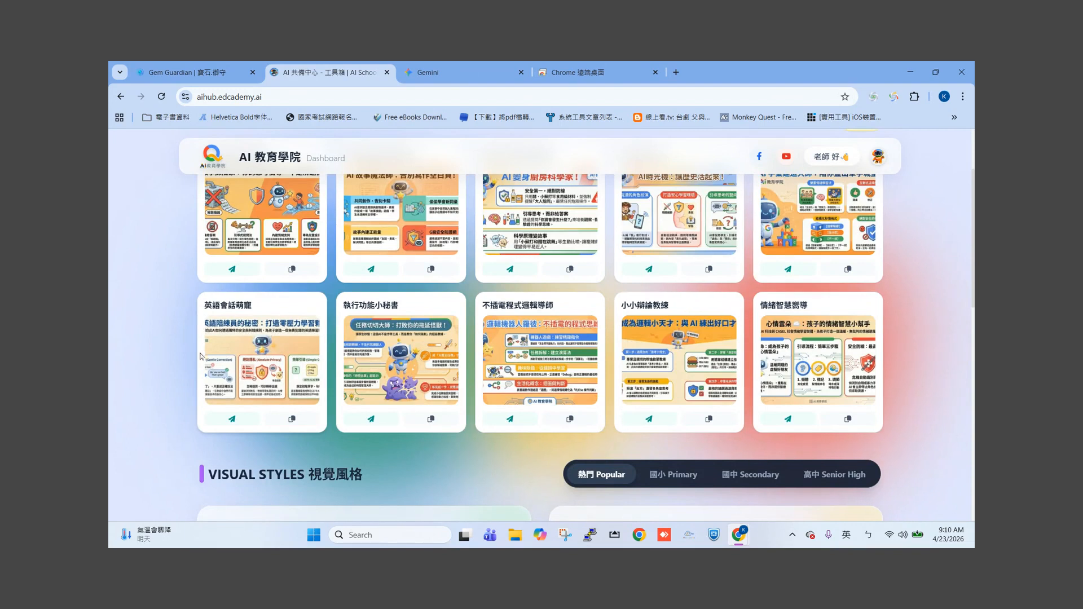
scroll(403, 320, up, 2)
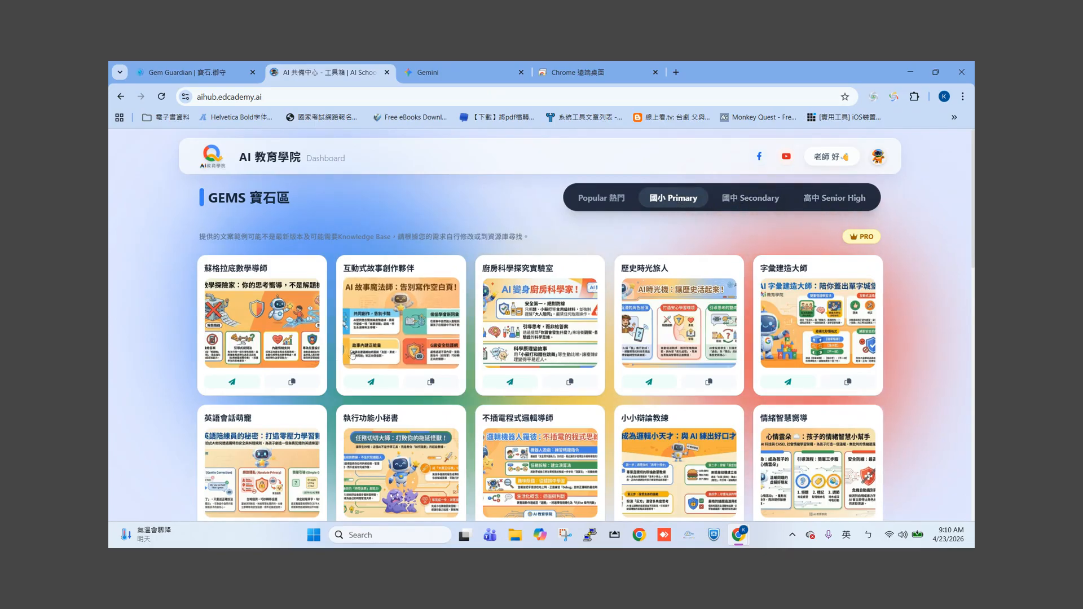
scroll(208, 255, down, 3)
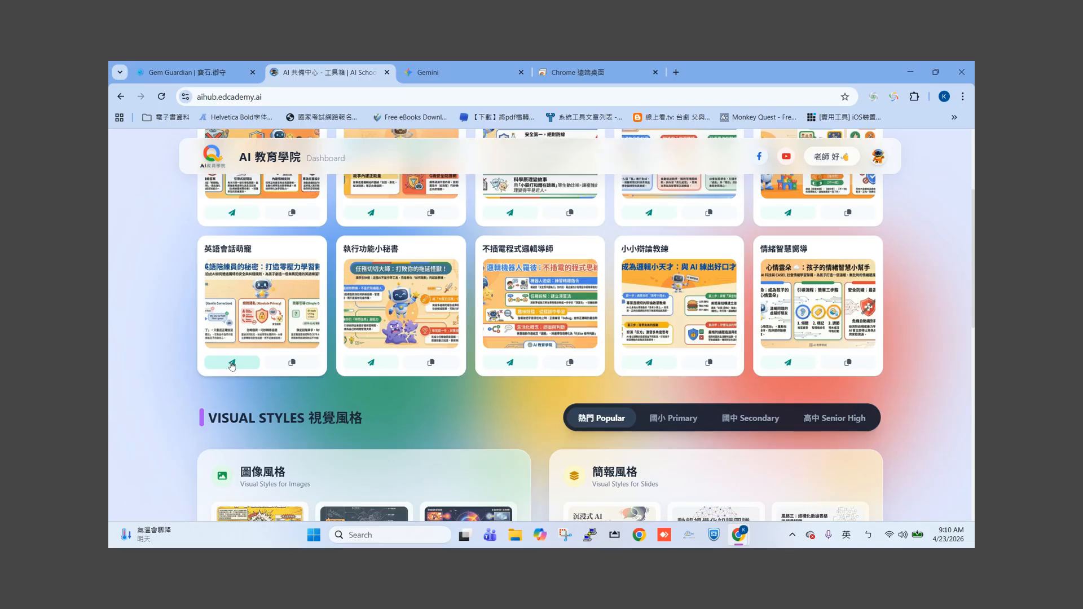
click(192, 443)
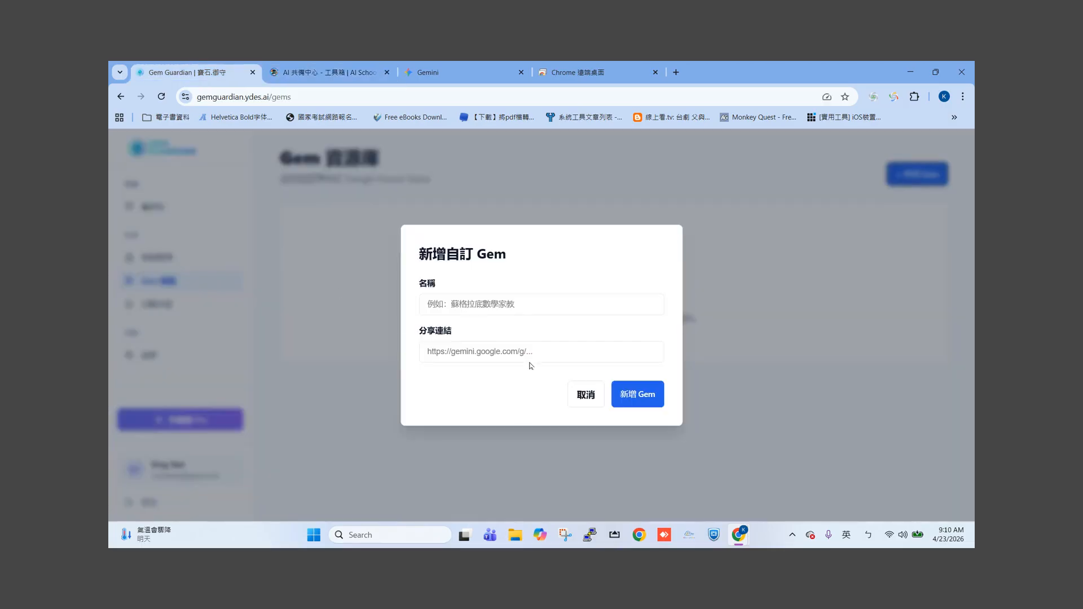
Step: Paste the copied Gemini link as the new Gem's share link
click(478, 352)
right_click(478, 352)
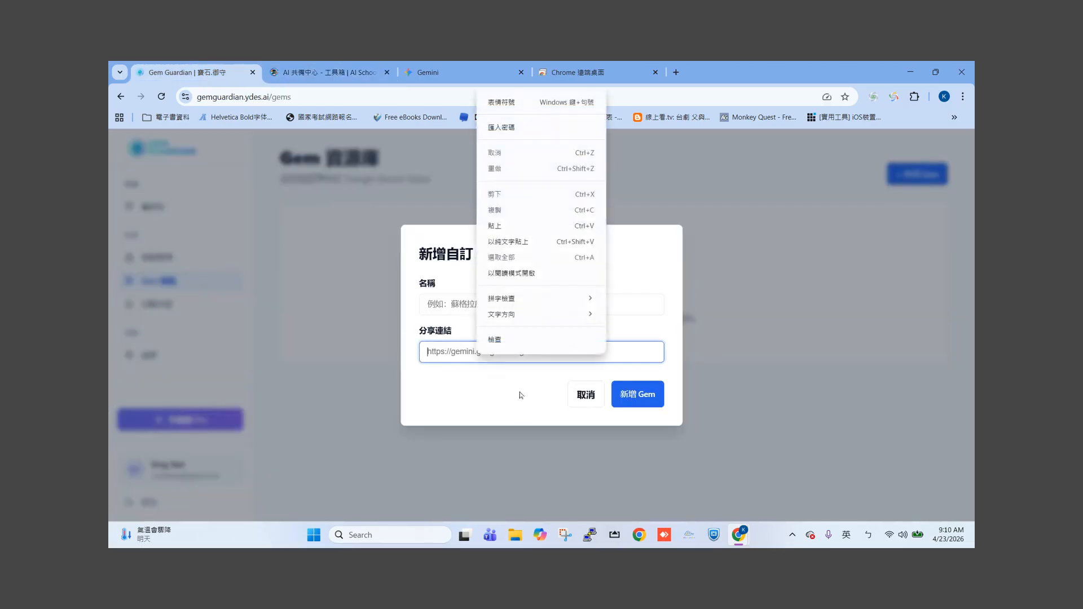
click(507, 221)
Step: Name the custom Gem 英語會話萌寵 and save it to the Gem library
click(565, 301)
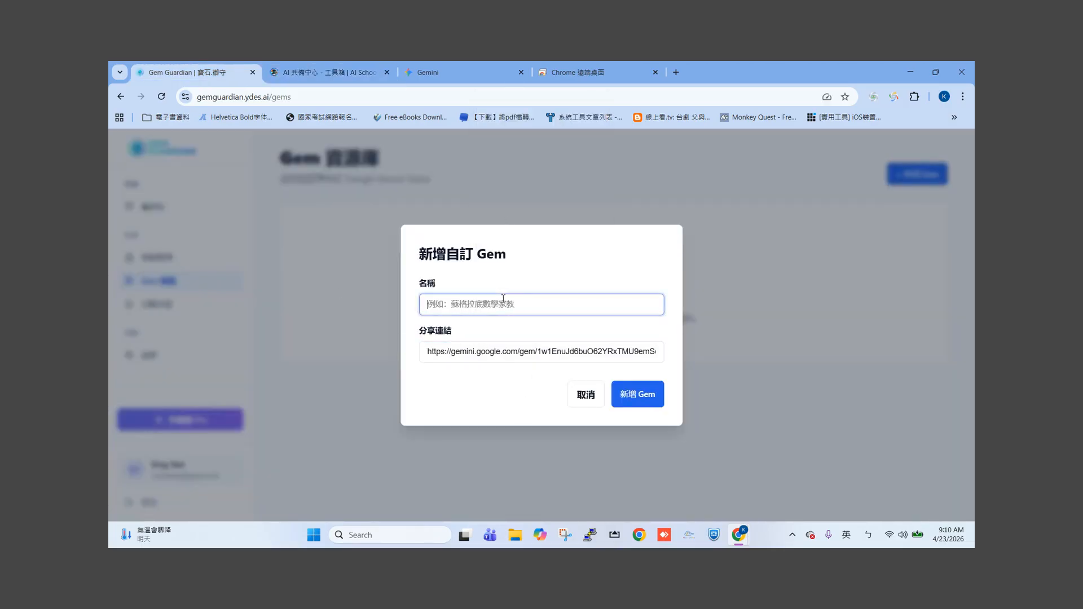
key(shift)
text(英語ㄏㄨㄟ會話ㄇㄧㄥ盟ㄘㄨ)
key(BackSpace)
key(BackSpace)
text(ㄔㄨㄥˇ)
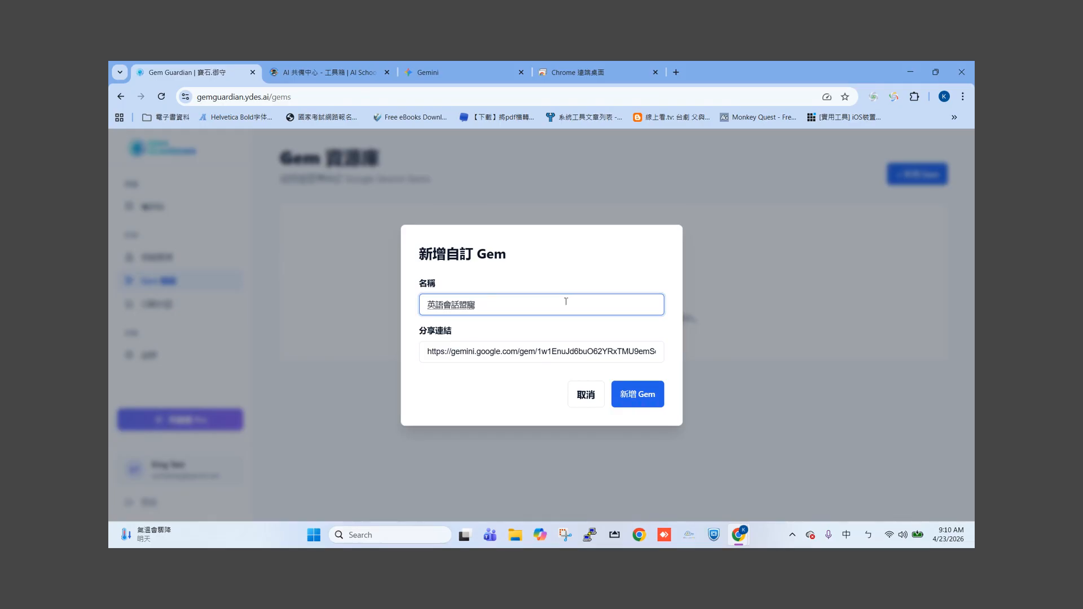
key(Down)
key(Down)
key(Down)
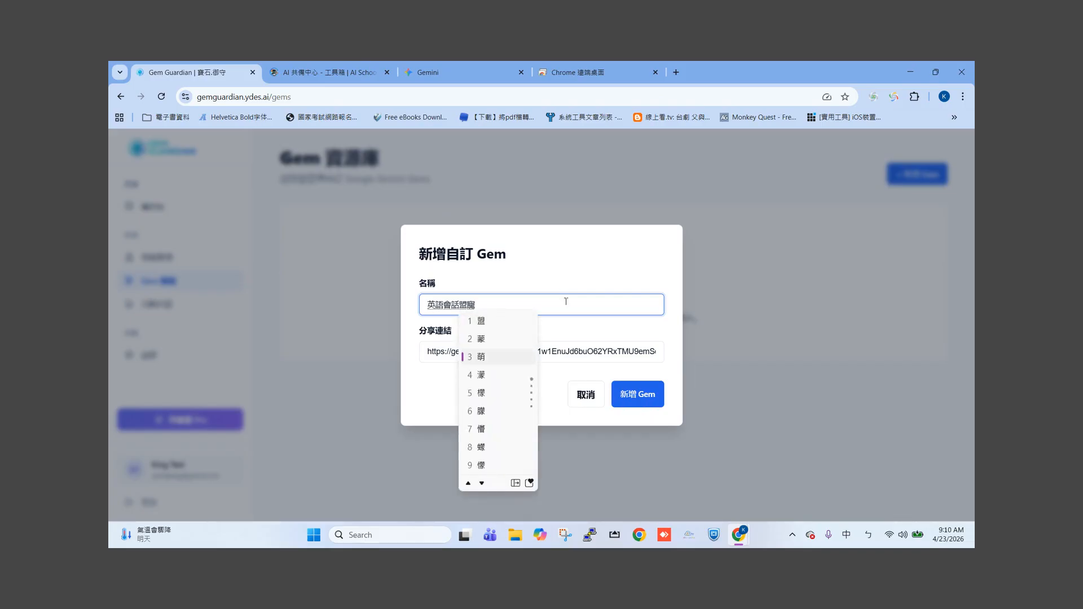
key(Return)
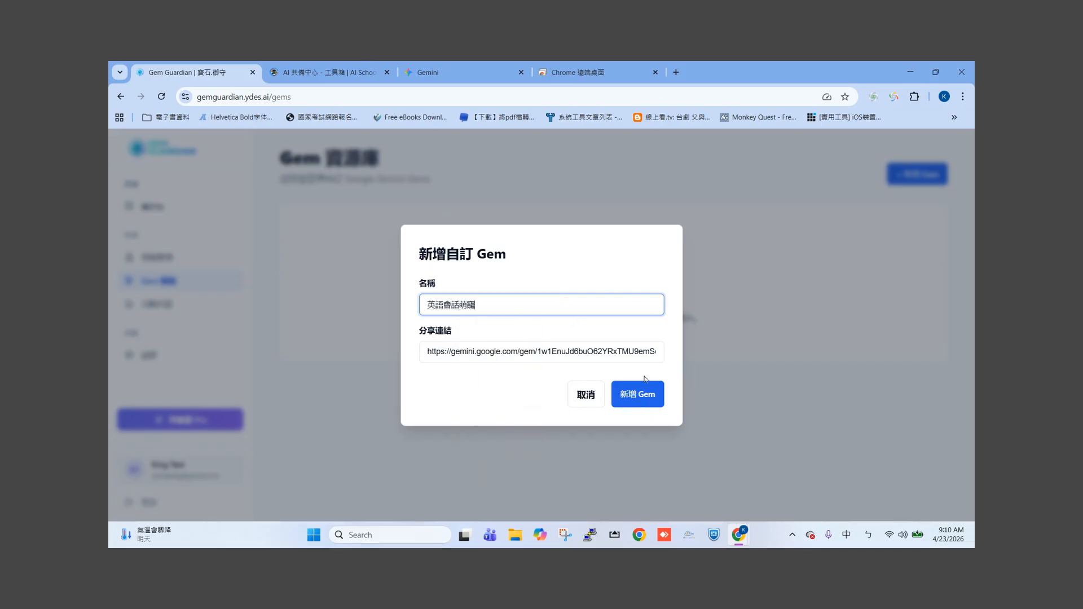
click(638, 396)
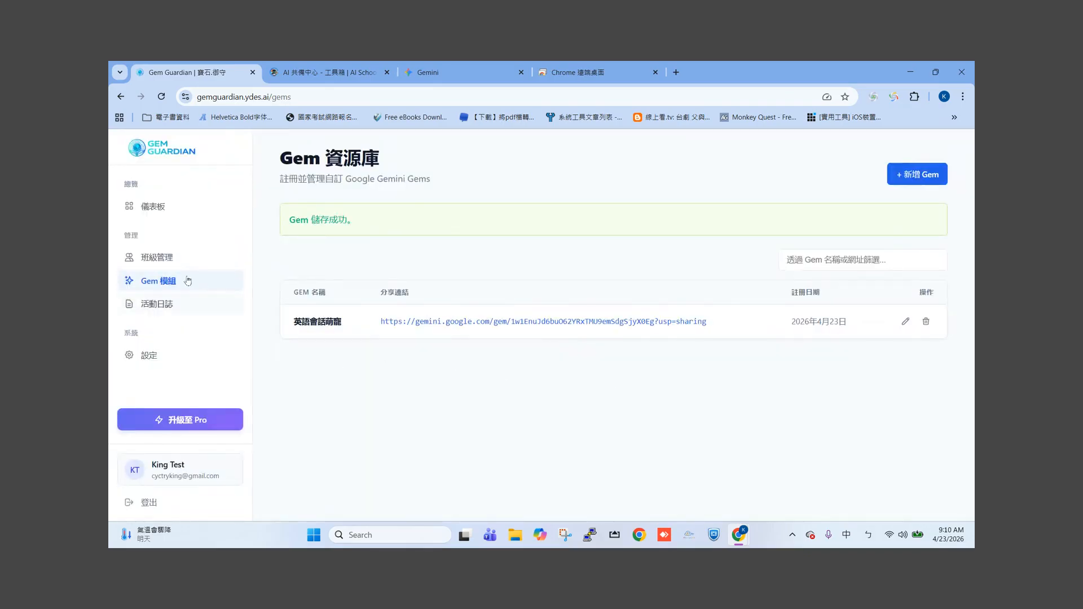
Step: Open the History1 class settings and turn on Gem Guardian together with the enforced schedule
click(163, 260)
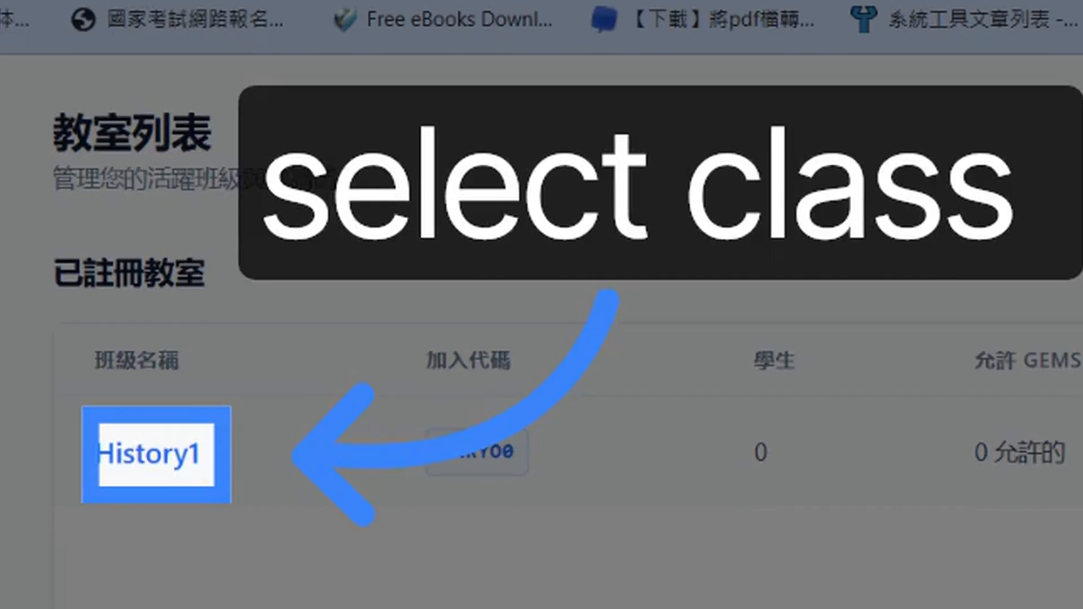
click(148, 454)
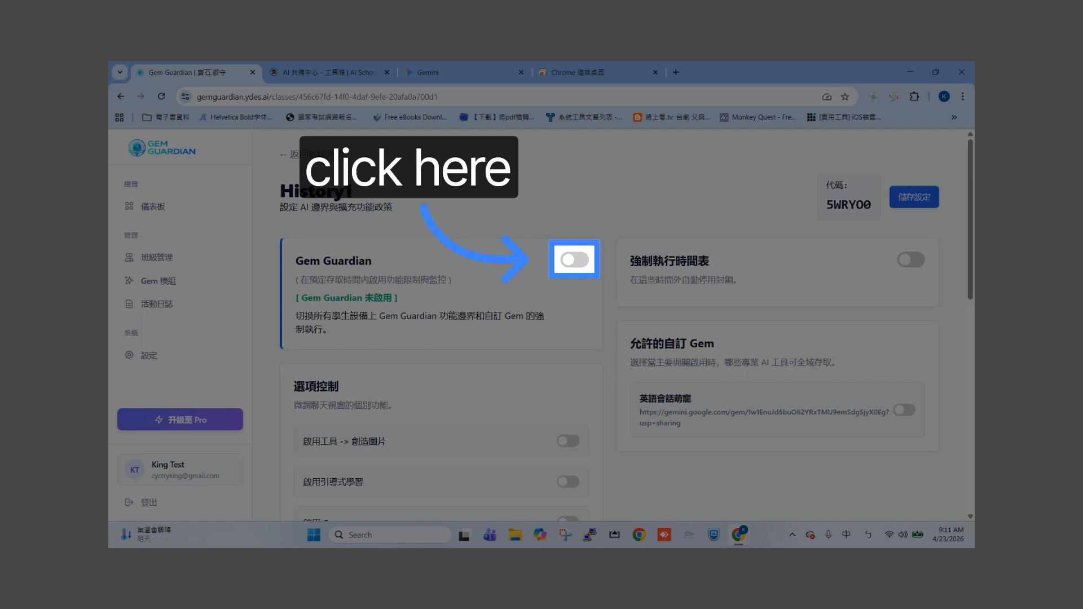
click(574, 259)
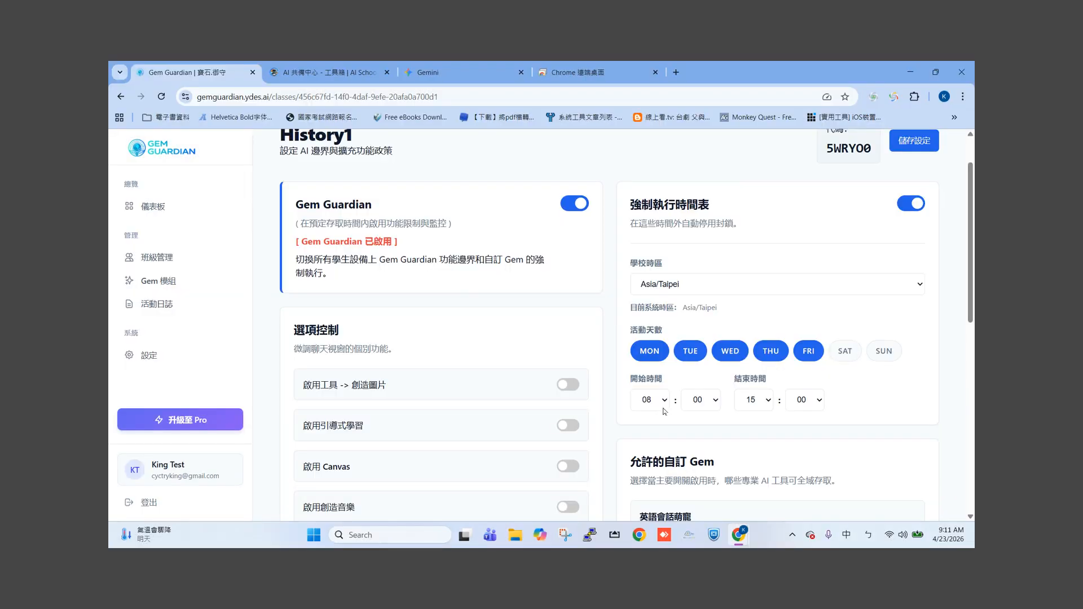
Step: Look through the feature controls and allow the custom Gem 英語會話萌寵 for the class
scroll(416, 353, down, 1)
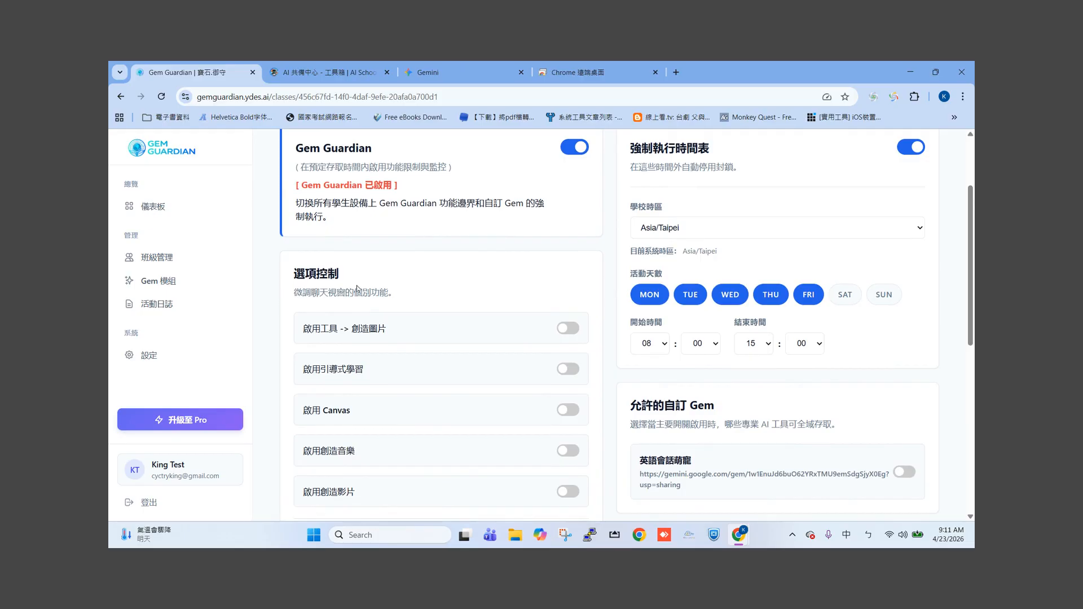
scroll(343, 289, down, 3)
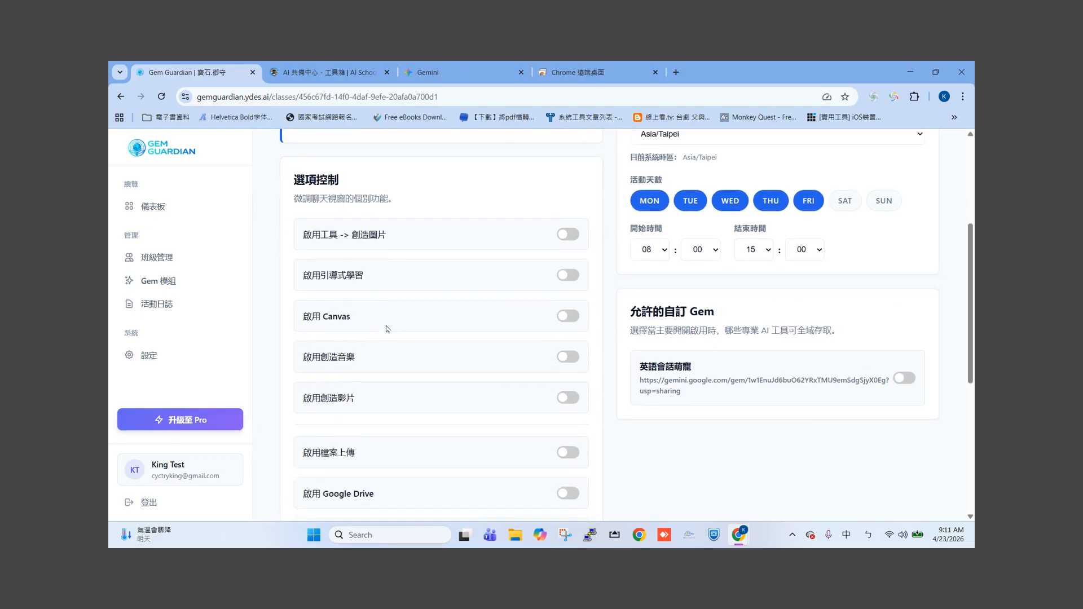
scroll(387, 329, down, 1)
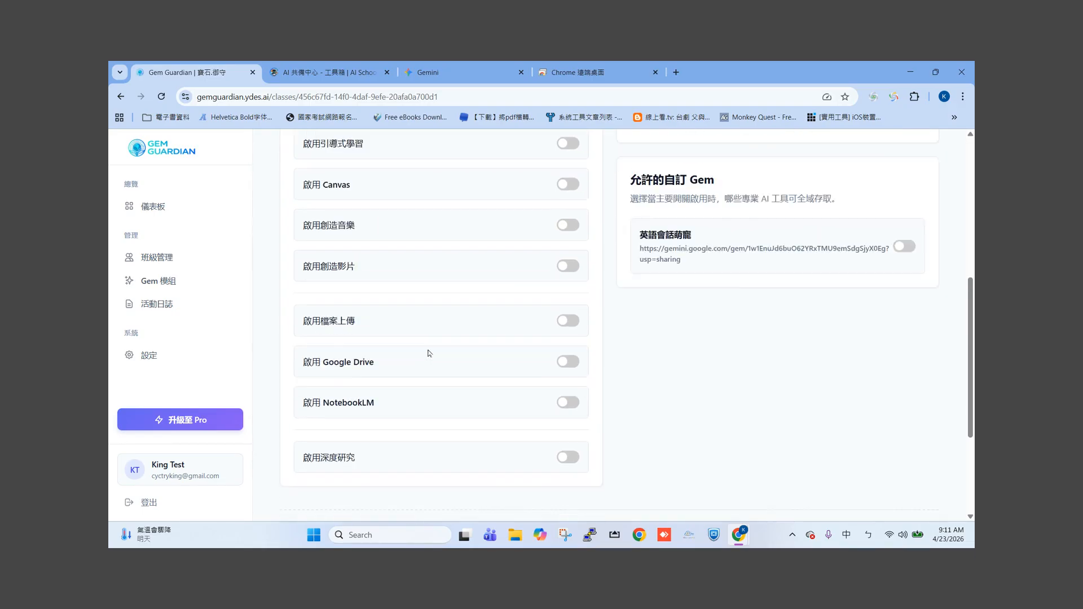
scroll(428, 341, up, 2)
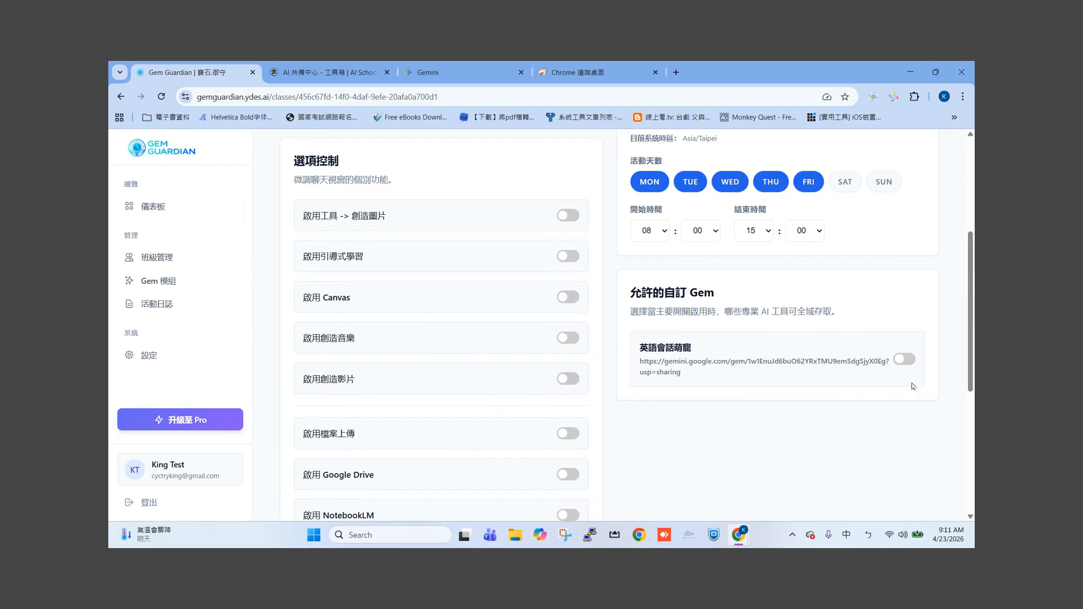
click(904, 360)
Step: Check the class's schedule, feature controls and allowed Gem, and save the settings
scroll(563, 312, up, 4)
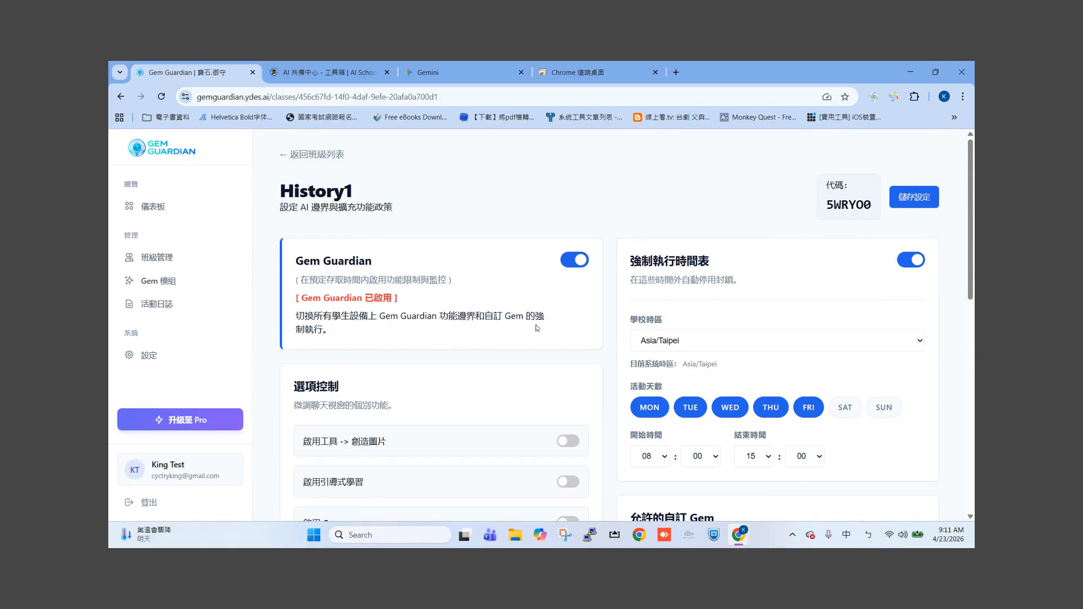
scroll(537, 328, down, 1)
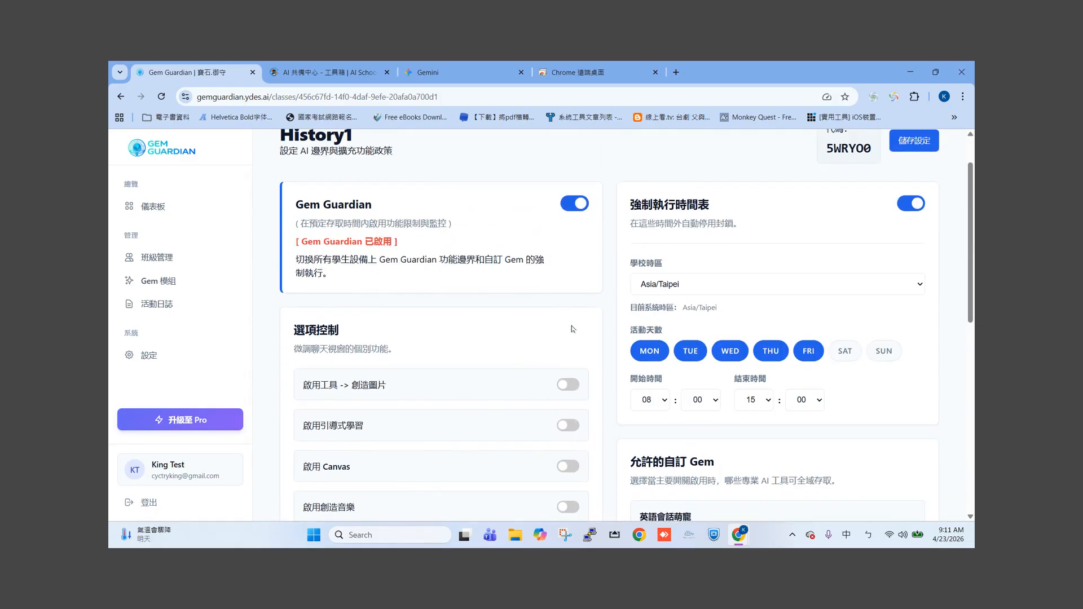
scroll(602, 376, down, 2)
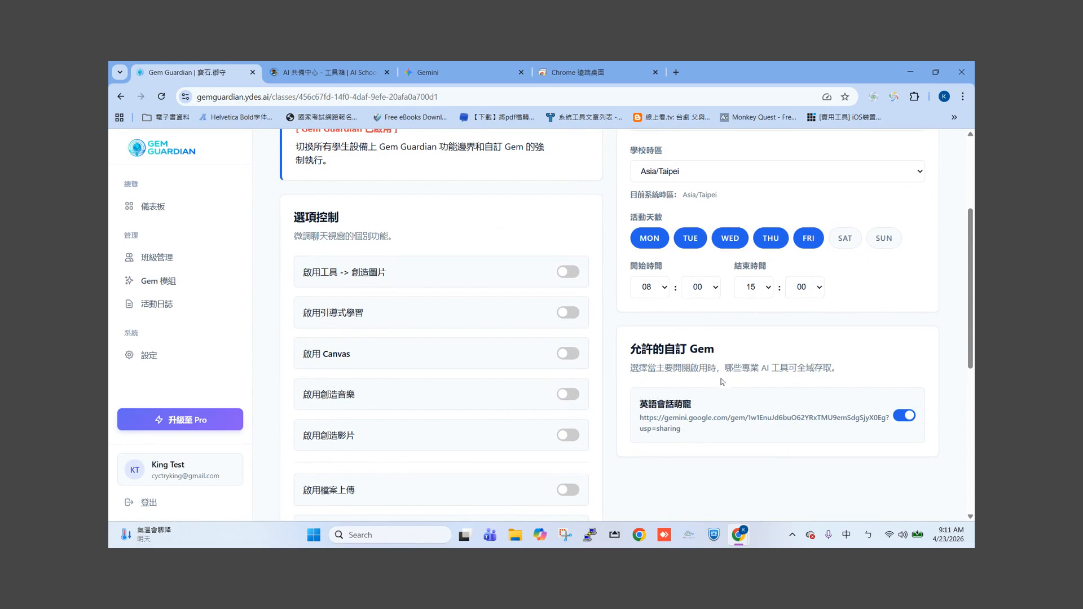
scroll(897, 403, up, 3)
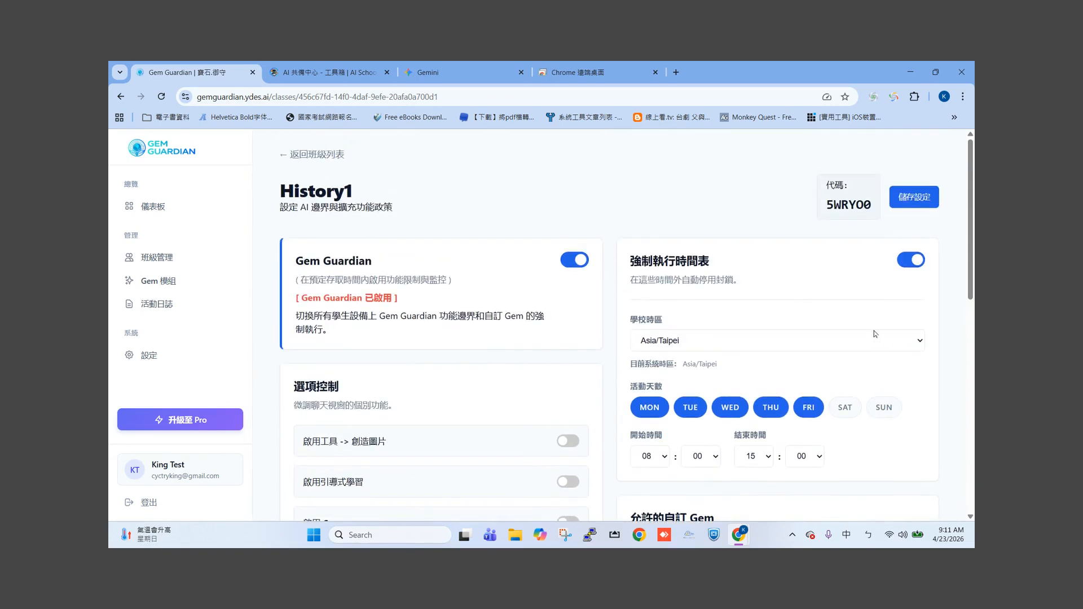
click(900, 208)
Step: Switch to the student's remote desktop, keep the Gem Guardian extension's language at 繁中 and sign in with Google
click(587, 71)
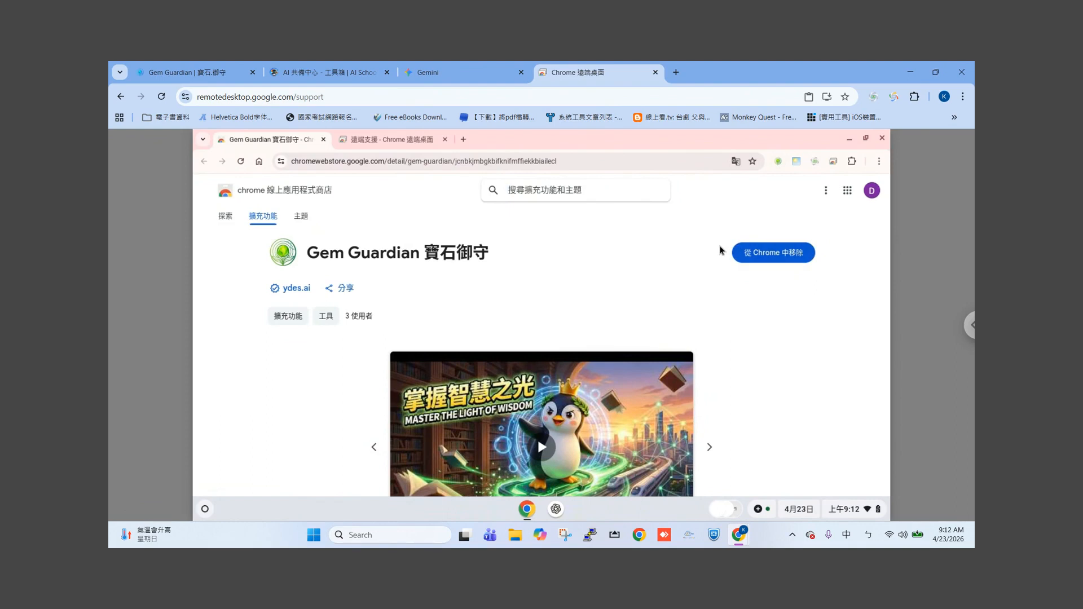
click(778, 161)
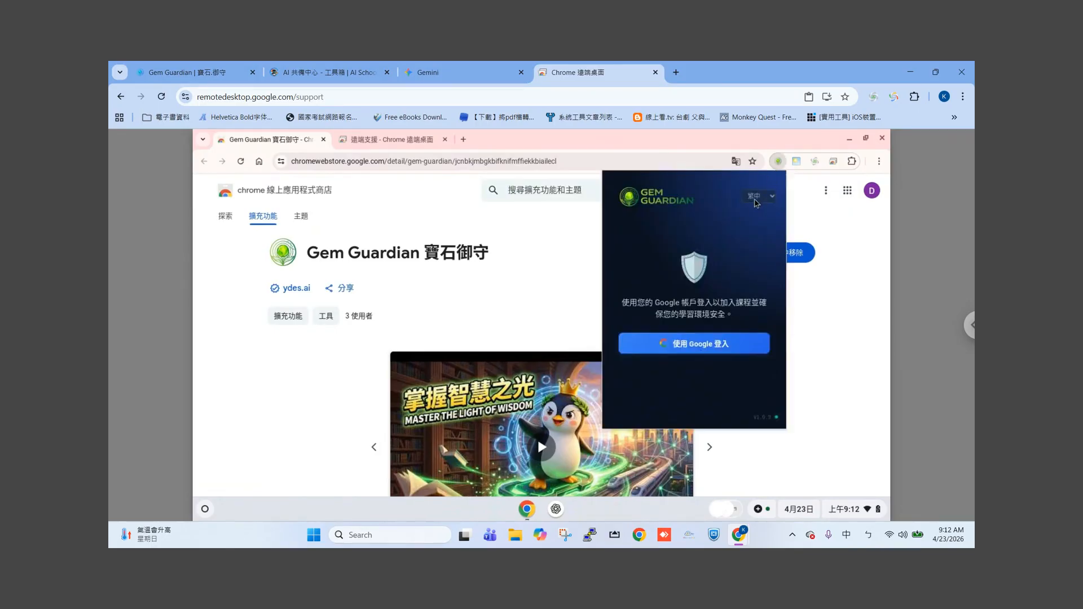
click(770, 196)
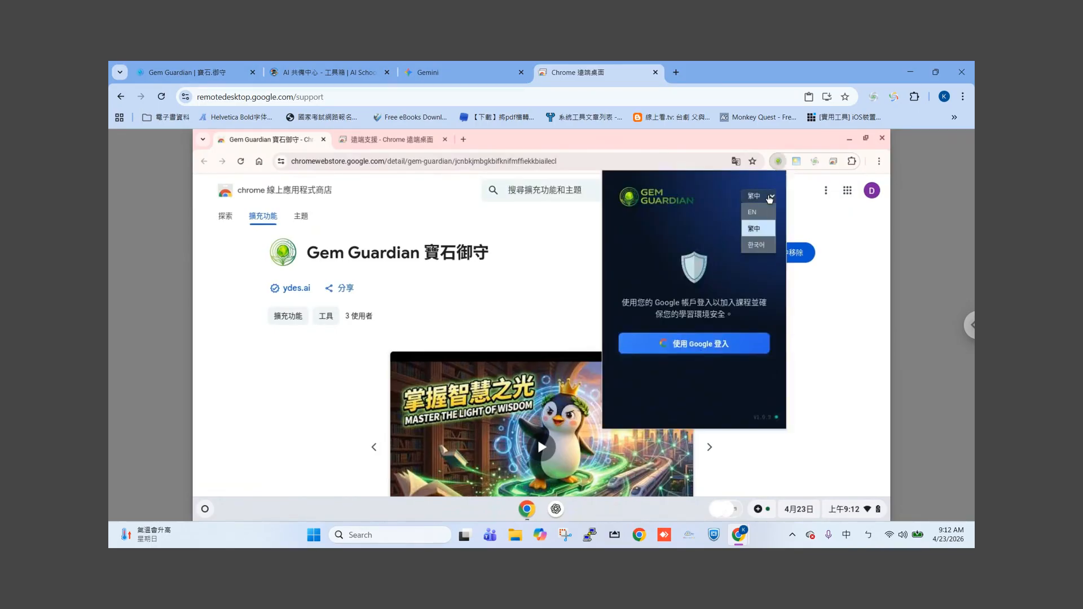
click(760, 230)
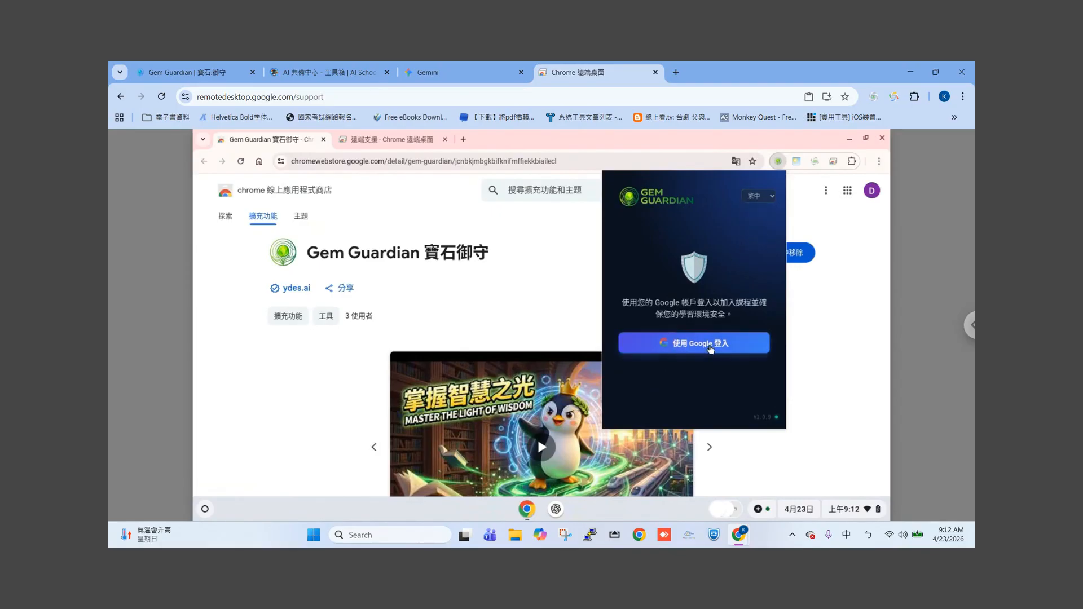
click(706, 351)
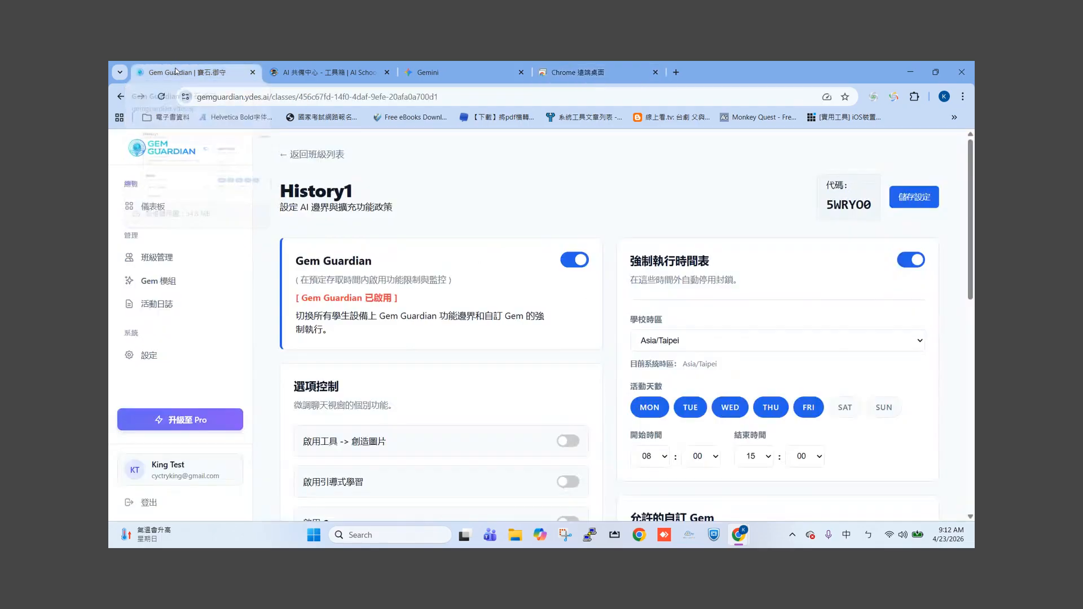
Step: Look up the History1 class code in class management and use it to join the class in the student's extension
click(176, 68)
click(177, 257)
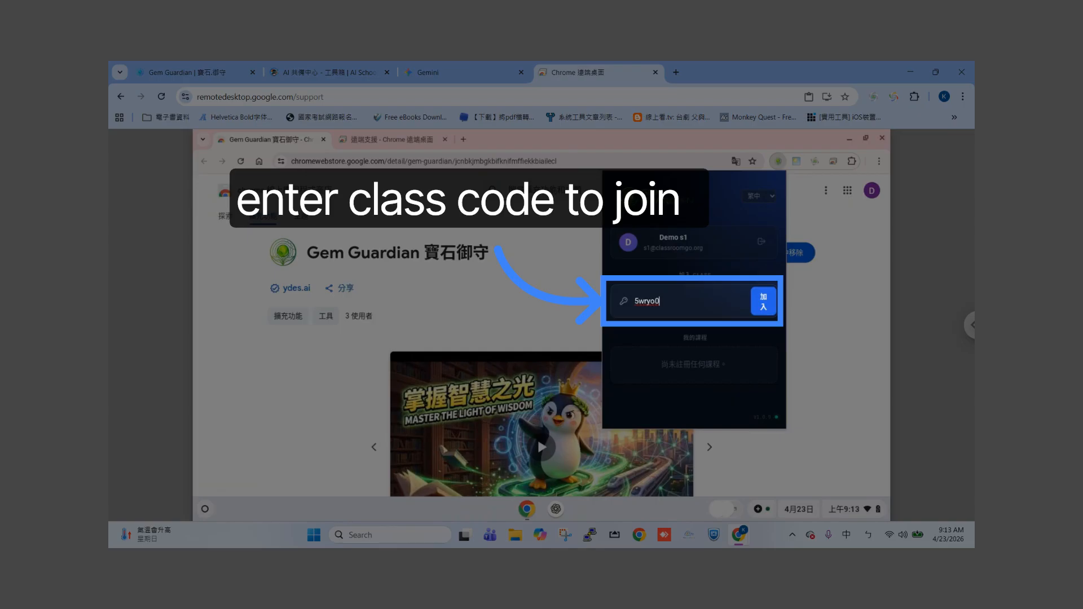
click(763, 305)
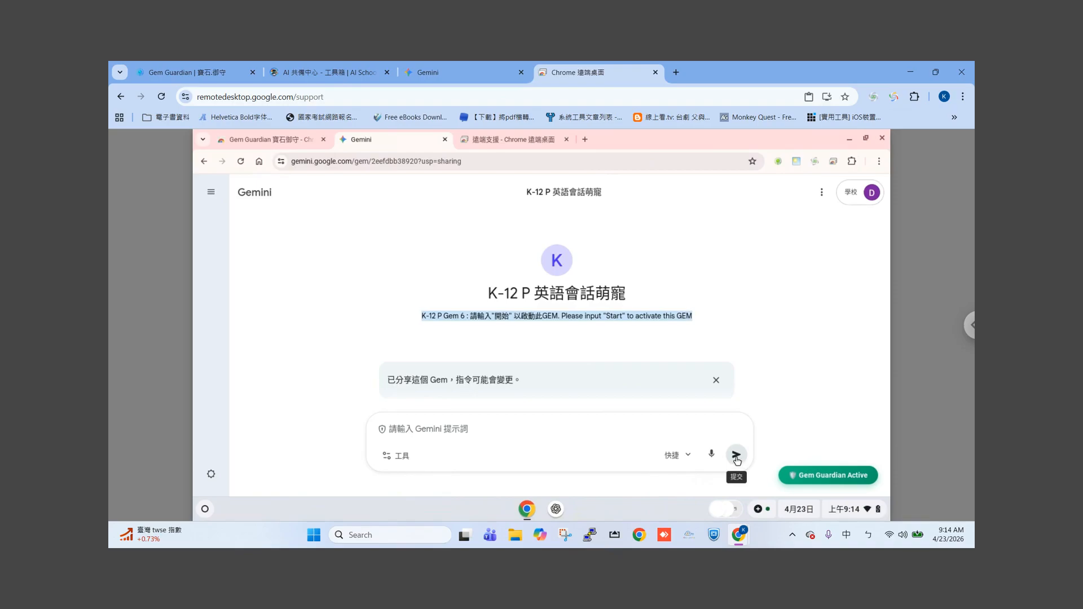
Step: Start the conversation with the 英語會話萌寵 Gem as the student and answer its question with a "my name is" sentence
click(736, 457)
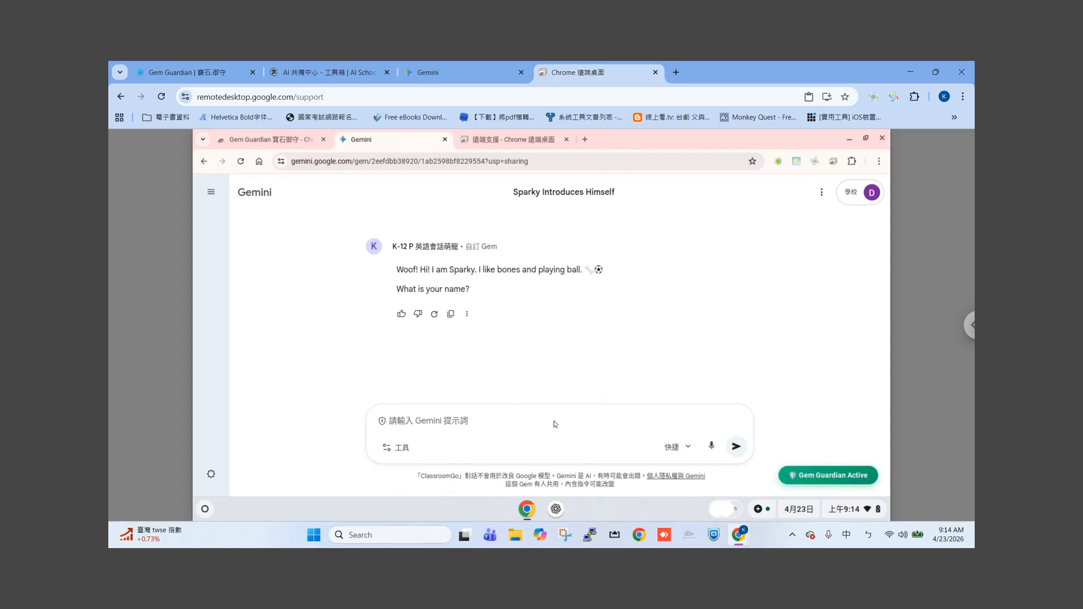
text(my name is x)
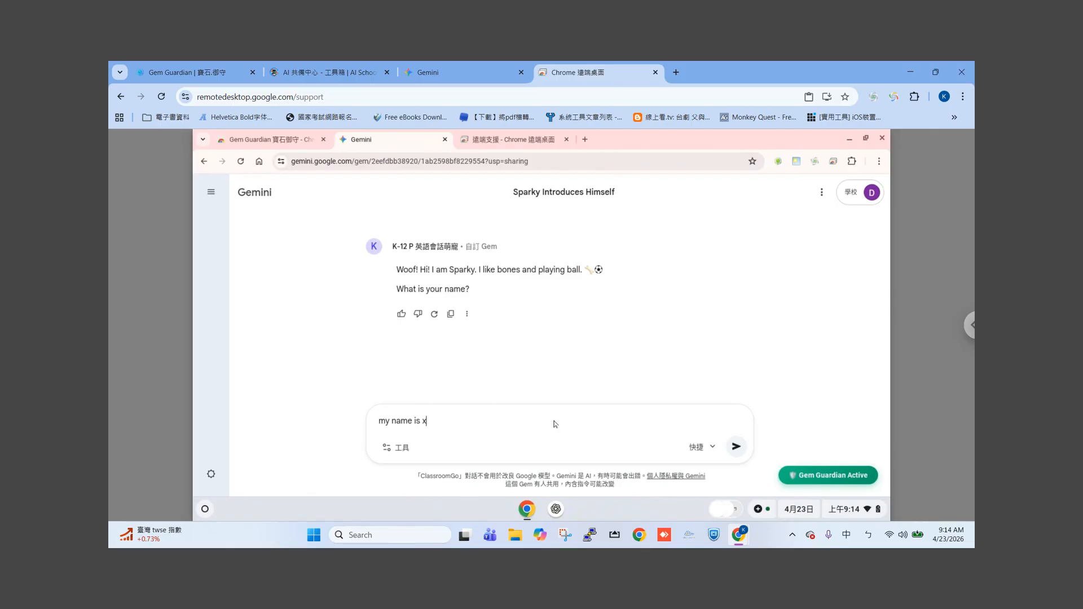
text(man)
key(Return)
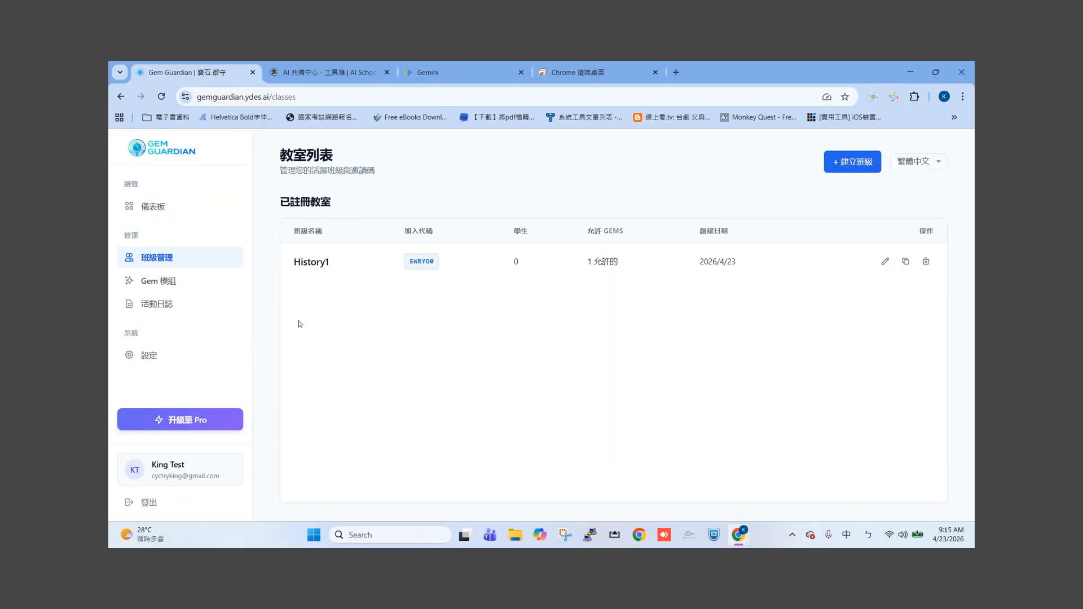
Step: Switch to Gem Guardian's activity log, review the demo student's chat records and save that session as a CSV file in Downloads
click(167, 304)
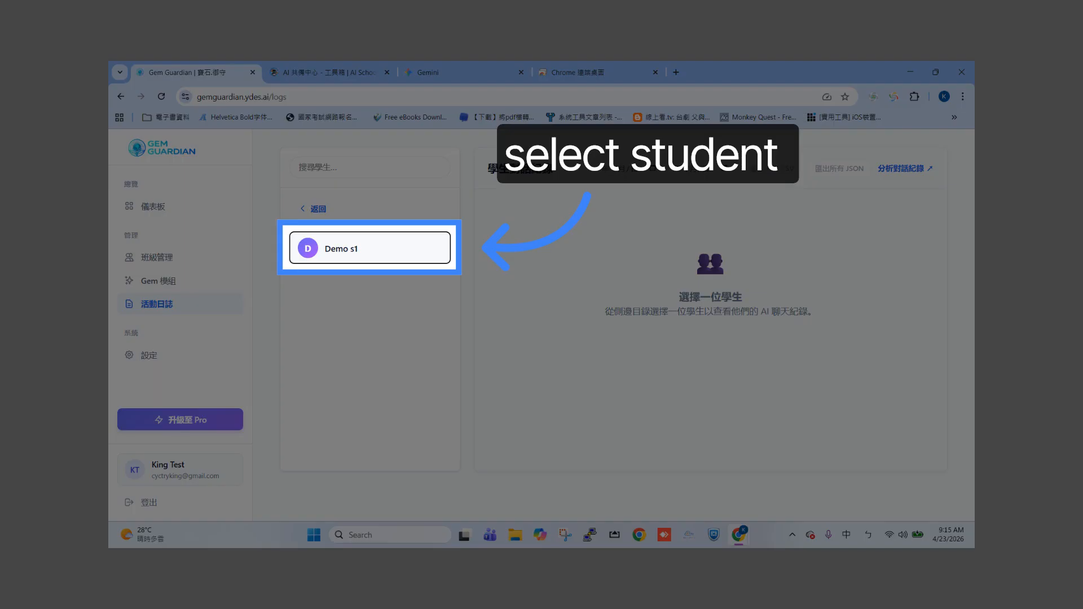
click(358, 249)
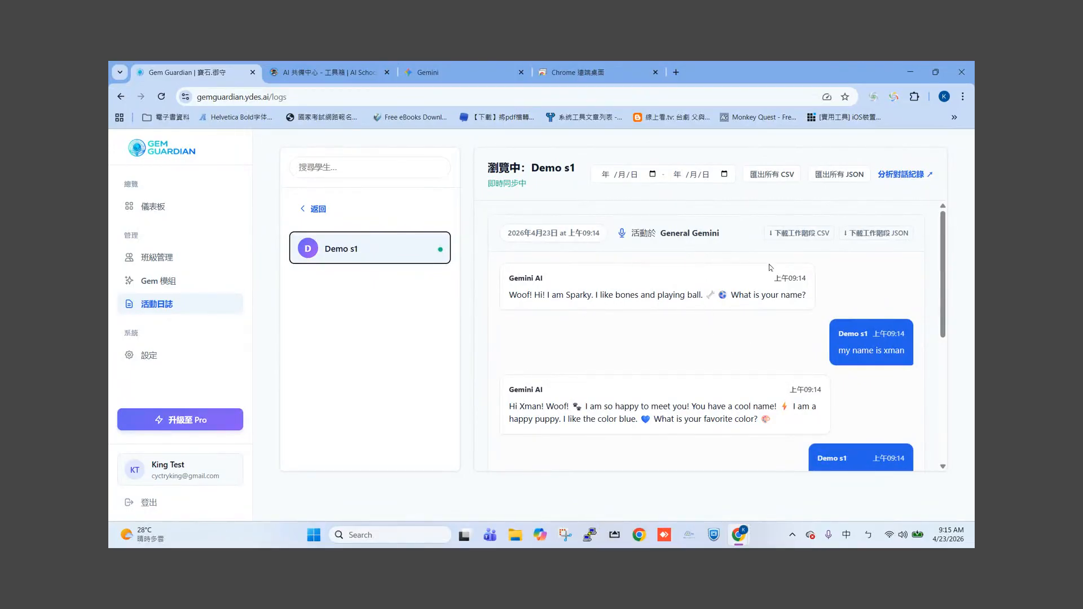
scroll(770, 267, down, 4)
scroll(770, 279, up, 5)
click(790, 237)
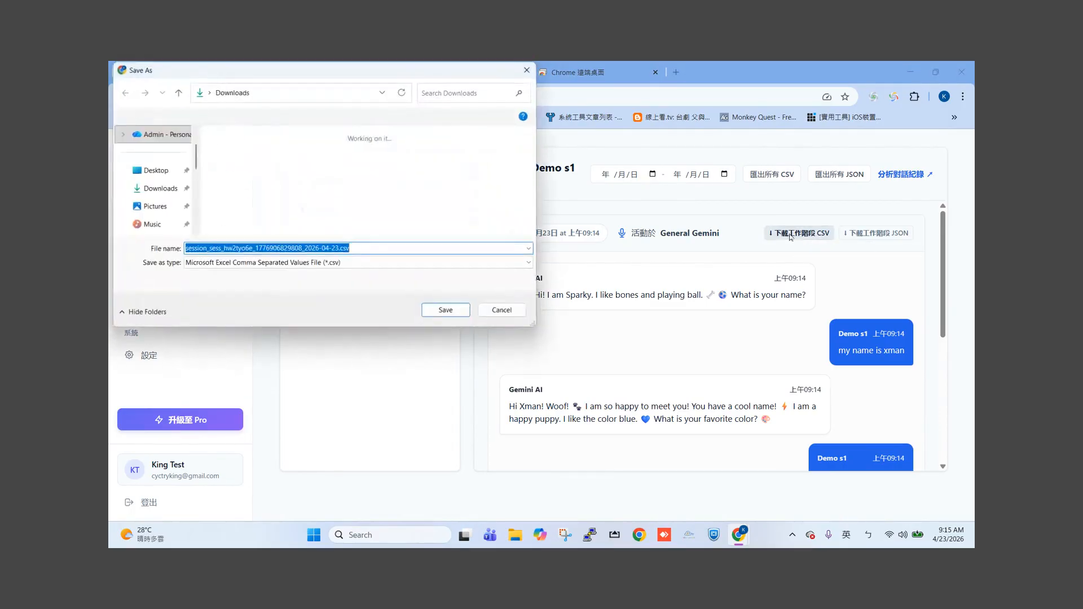
click(432, 310)
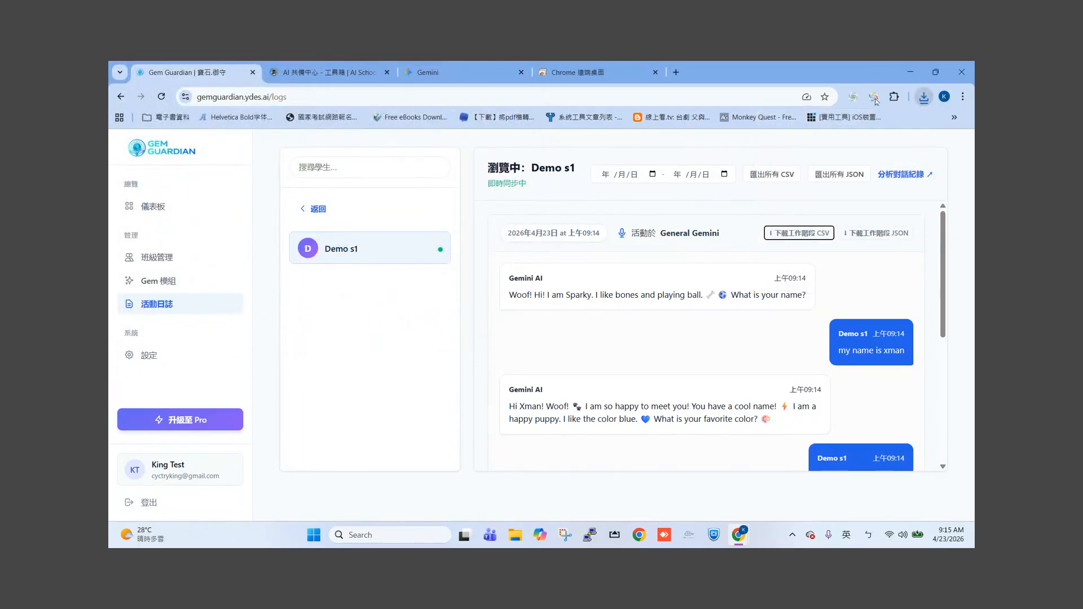
Step: Open the ADM : Gemini 學生對話分析GEM for analysing chat records, start it and read which data it requests
click(910, 178)
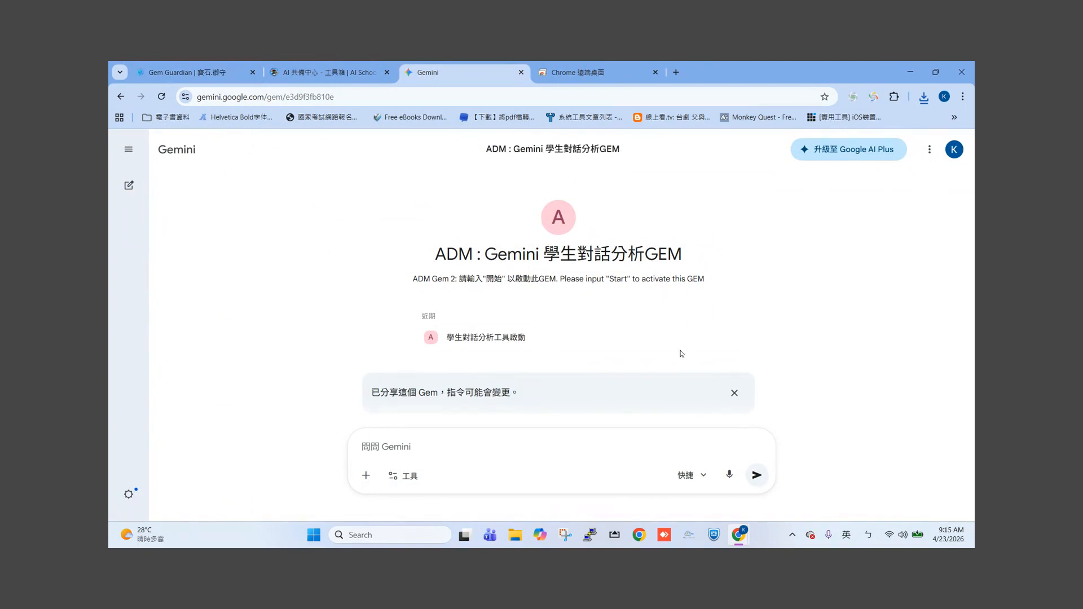
click(757, 478)
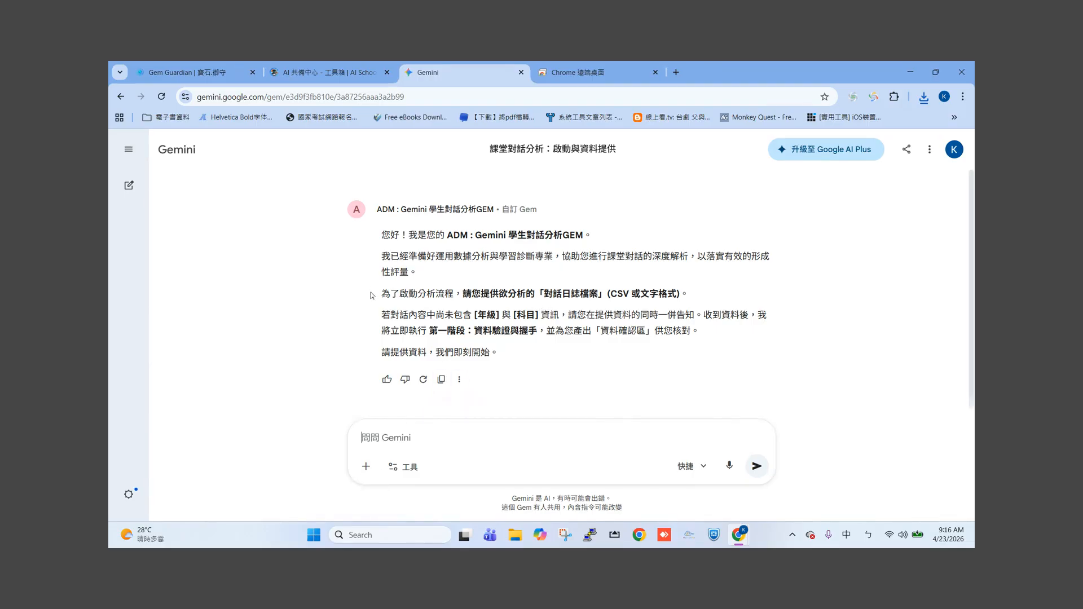
drag(379, 294, 682, 294)
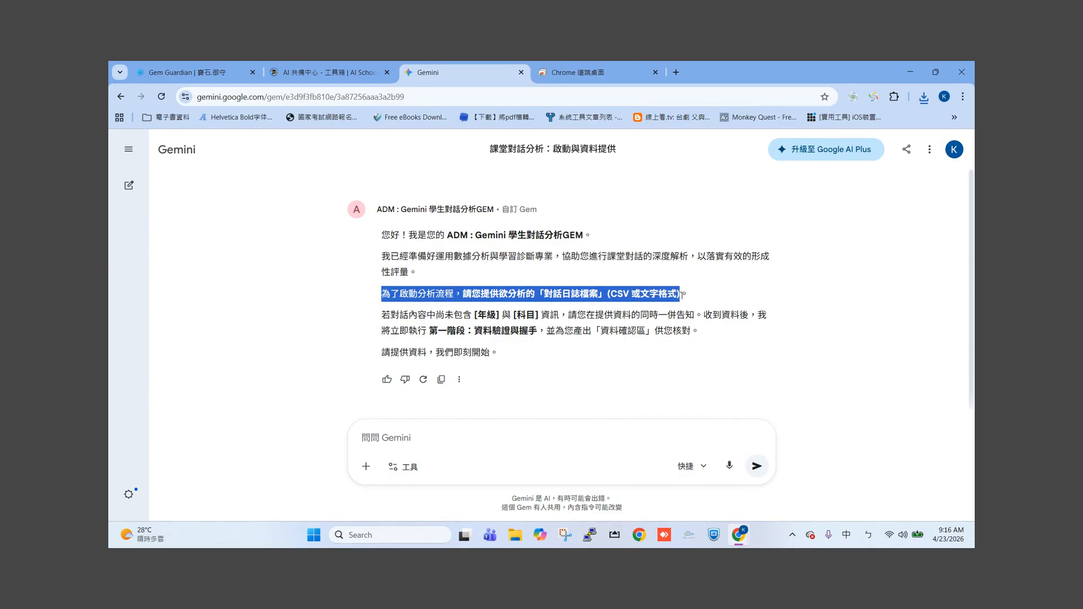
click(731, 288)
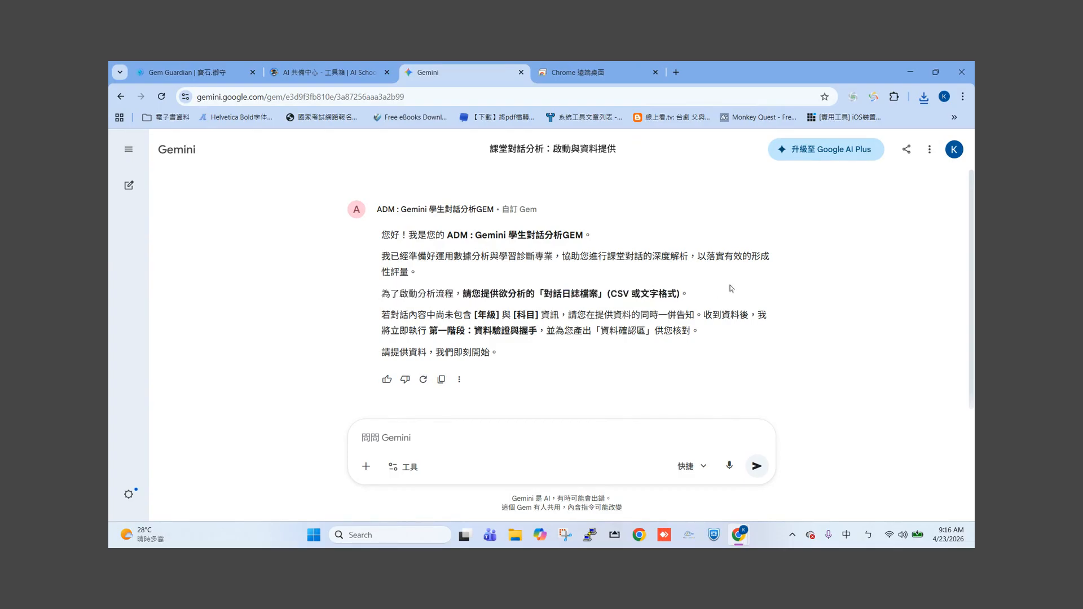
Step: Attach the downloaded session CSV file dated 2026-04-23 to the prompt, agreeing to the file upload terms
click(365, 466)
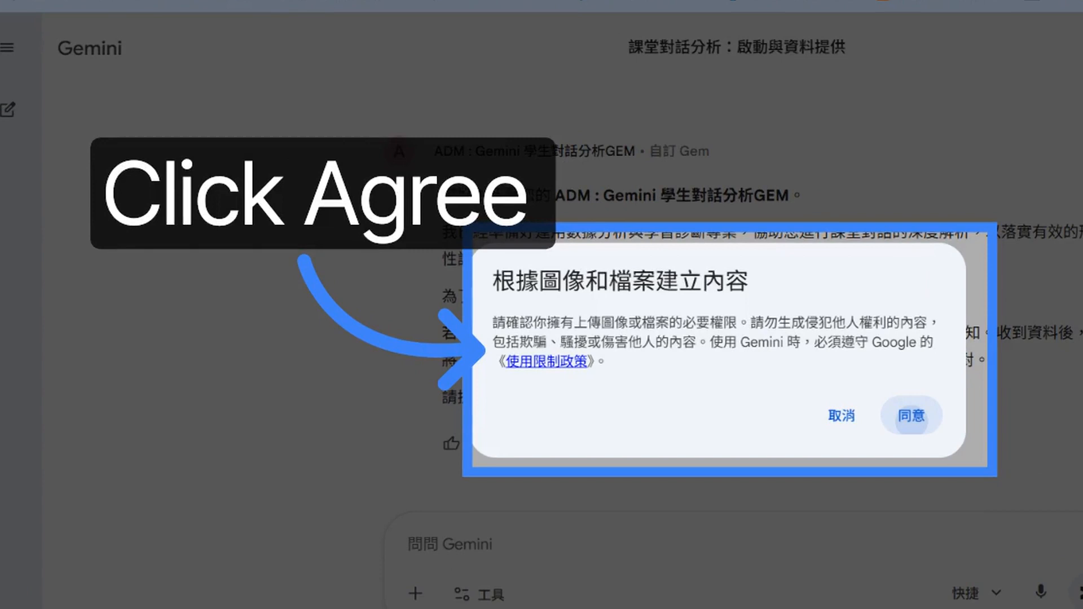
click(912, 417)
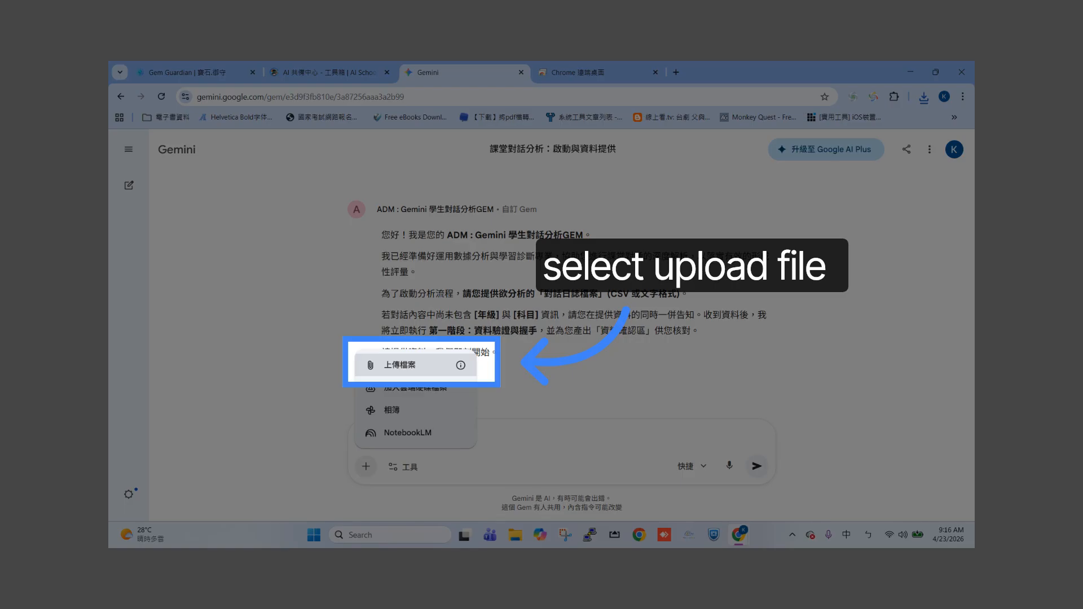
click(399, 365)
click(240, 186)
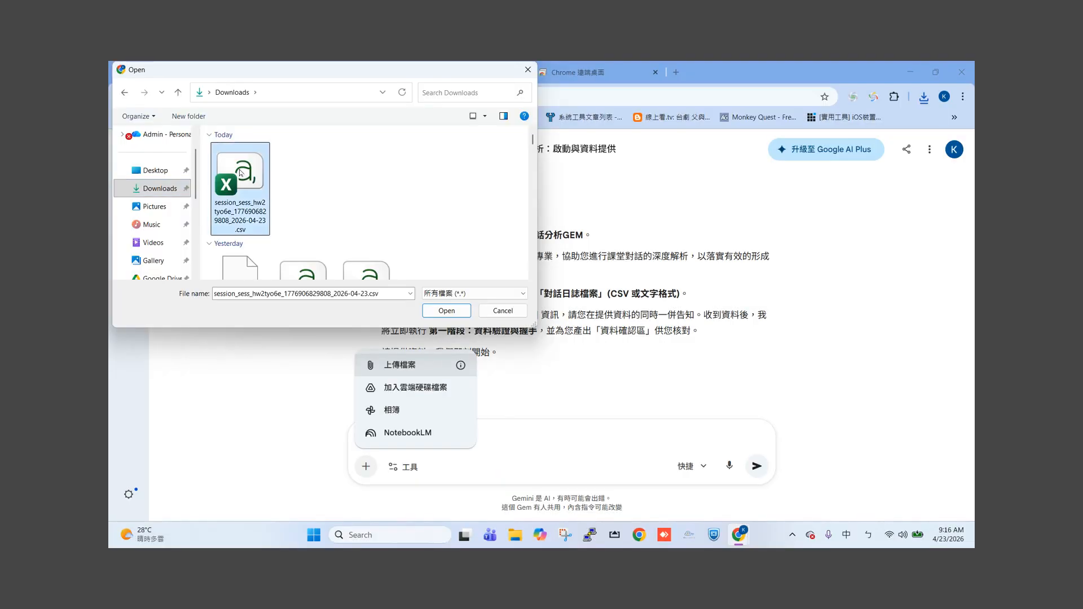
click(446, 311)
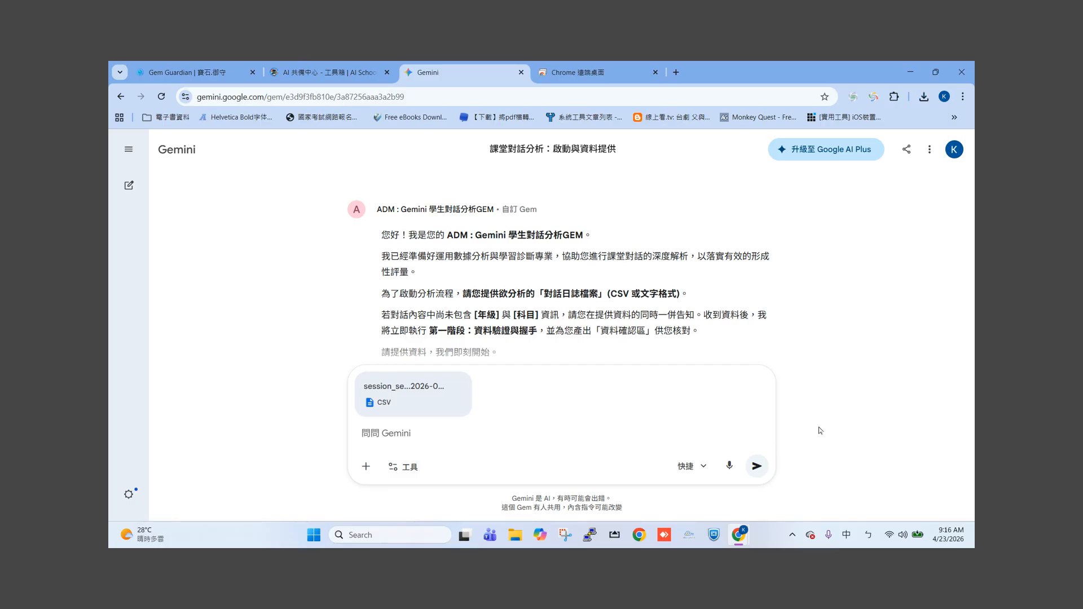
Step: Add the grade and subject "三年級，英文" to the prompt and send it with the attached CSV
text(三年ㄐㄧˊ)
key(Return)
text(，)
text(英文)
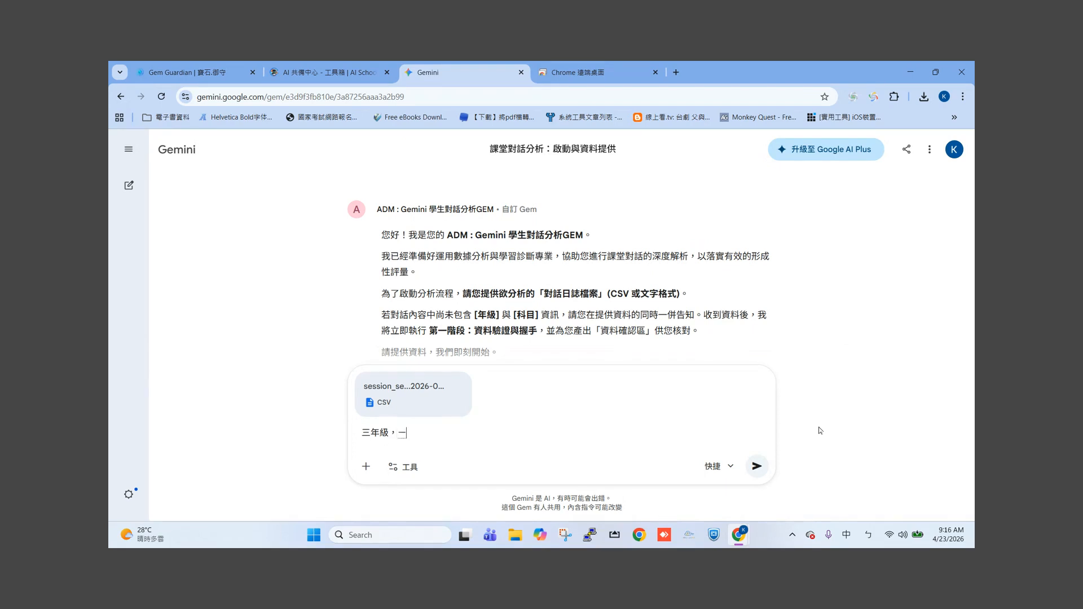
key(F7)
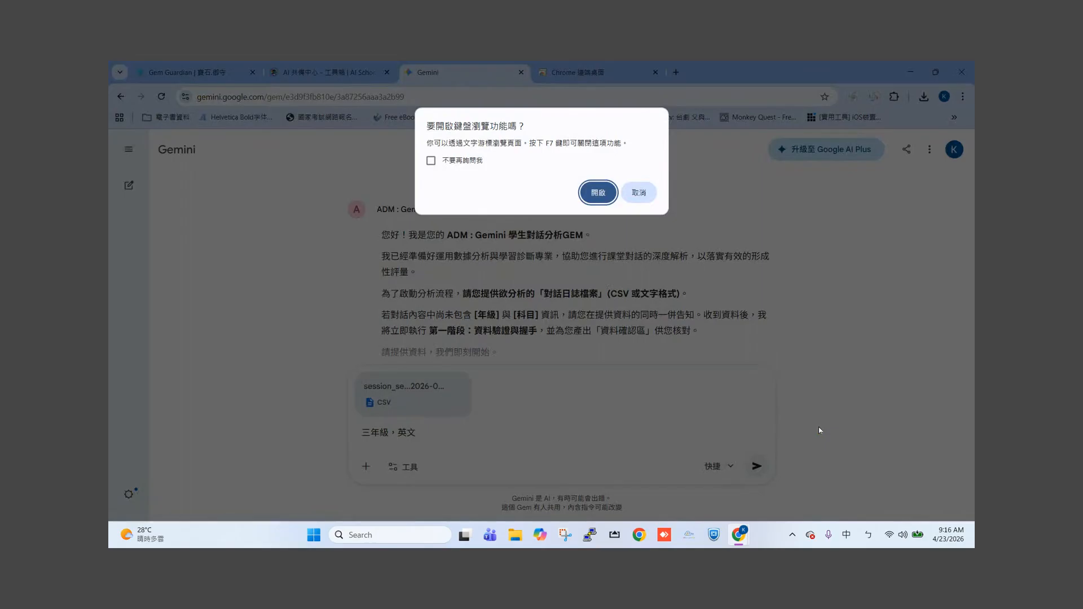
click(634, 193)
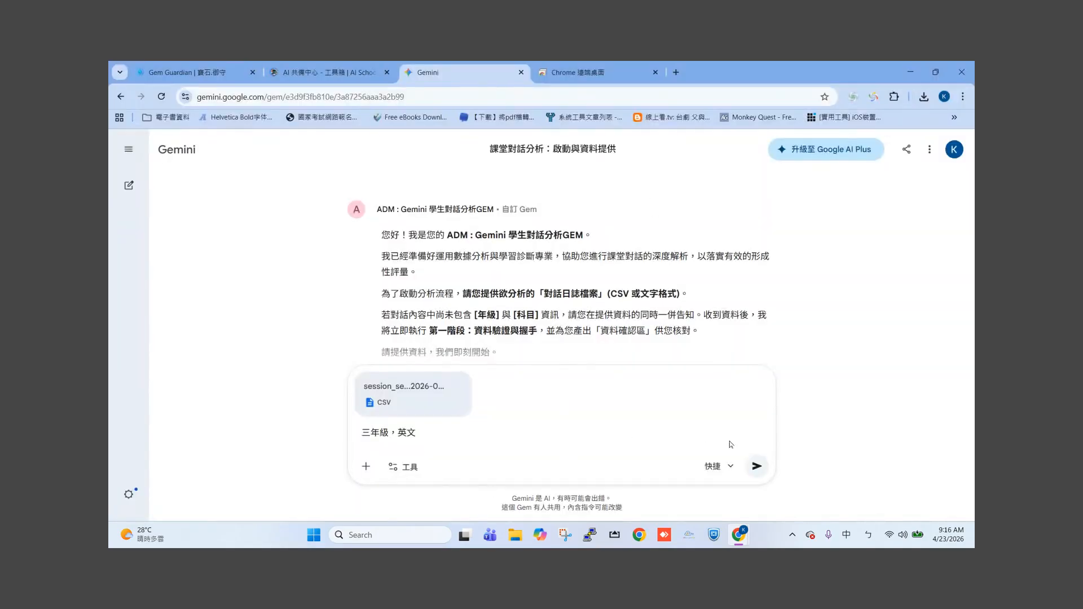
click(757, 466)
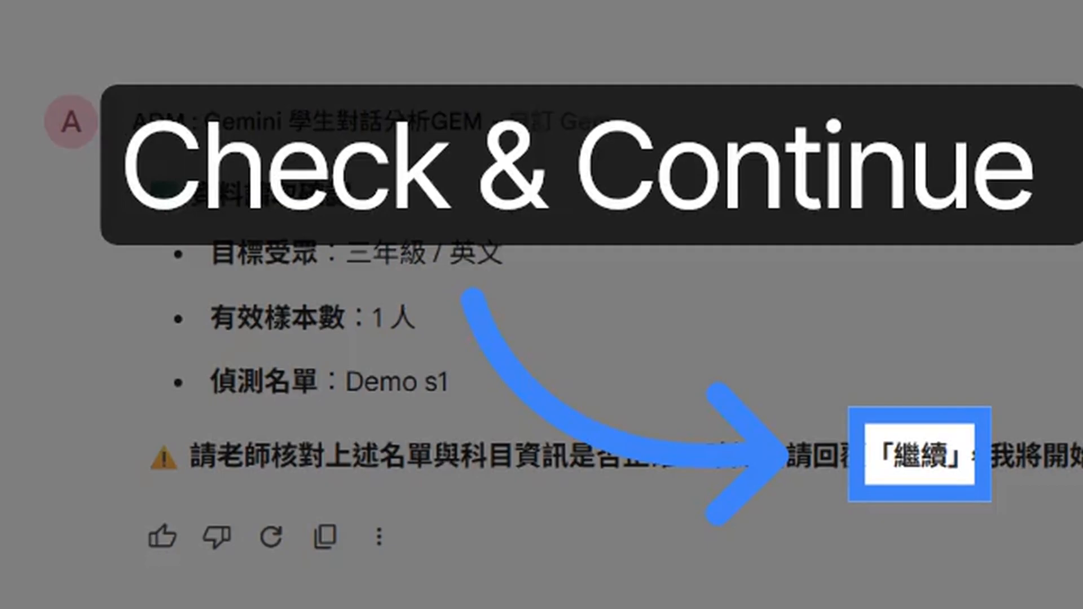
Step: Reply "繼續" to confirm the student and subject data, and read through the generated learning diagnosis report
text(繼續)
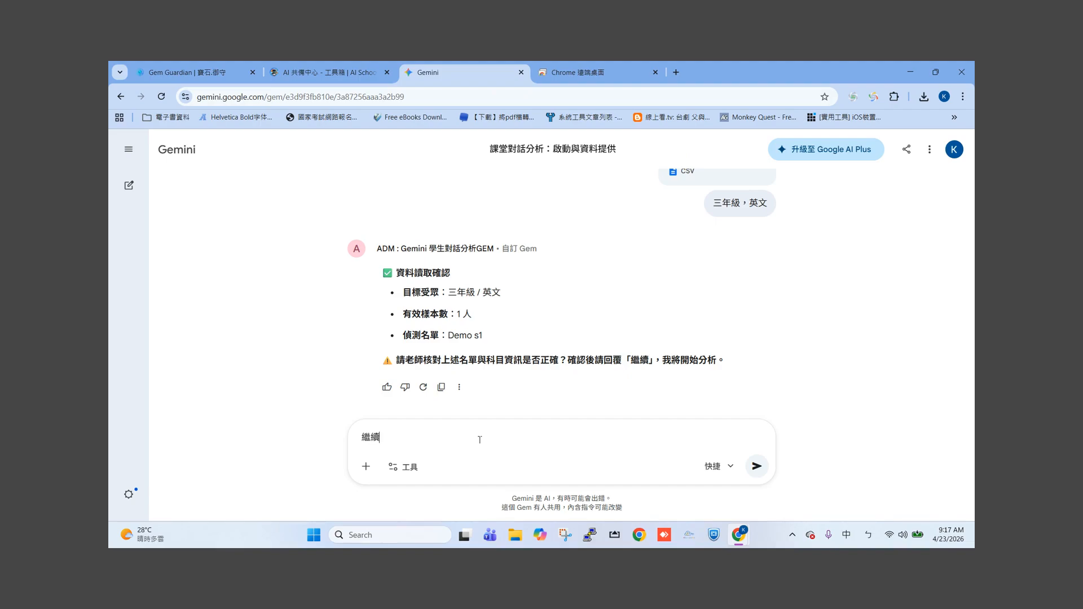
click(756, 466)
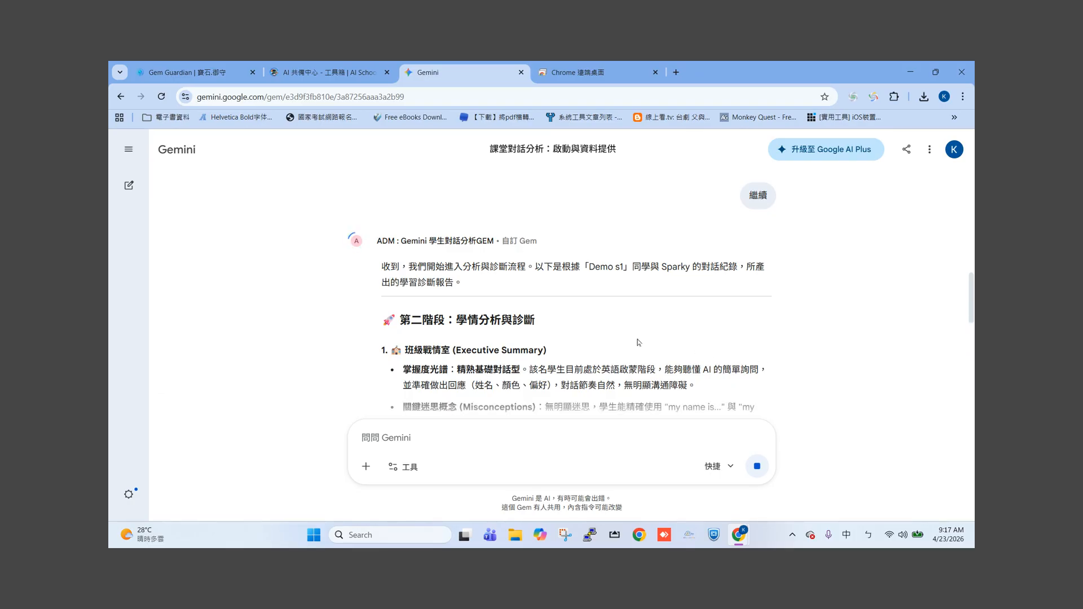
scroll(639, 342, down, 1)
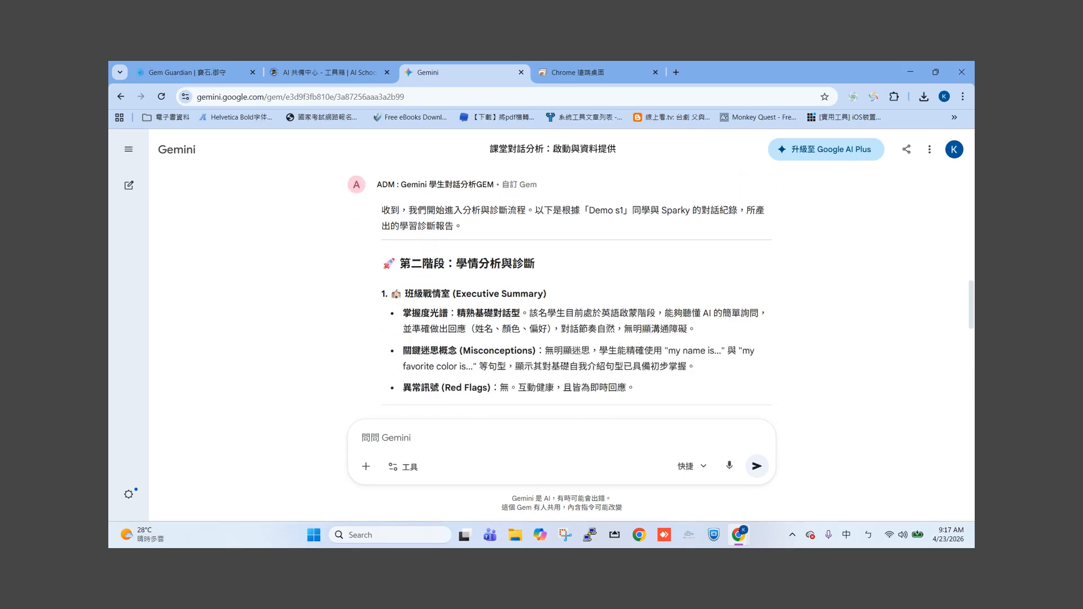
scroll(578, 228, down, 8)
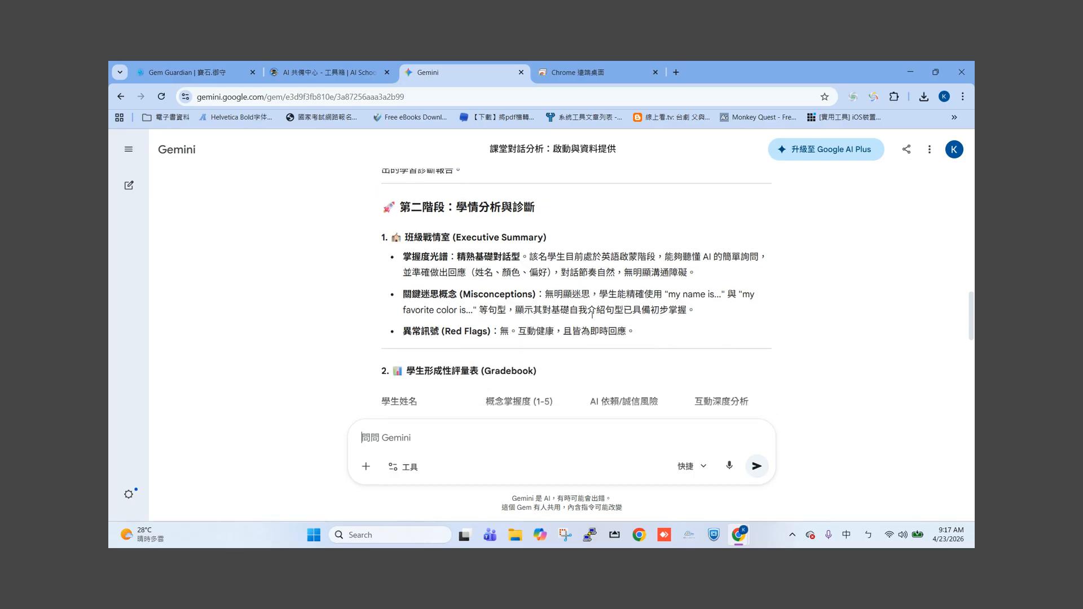